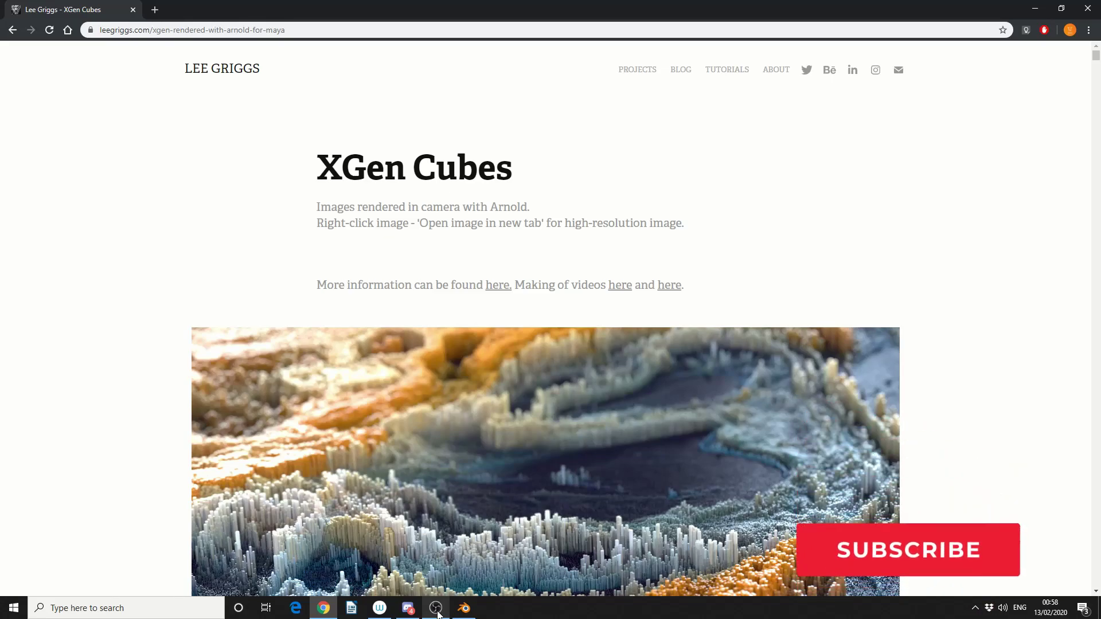
In Blender, delete the default cube and add a plane at the origin
scroll(452, 402, "down", 3)
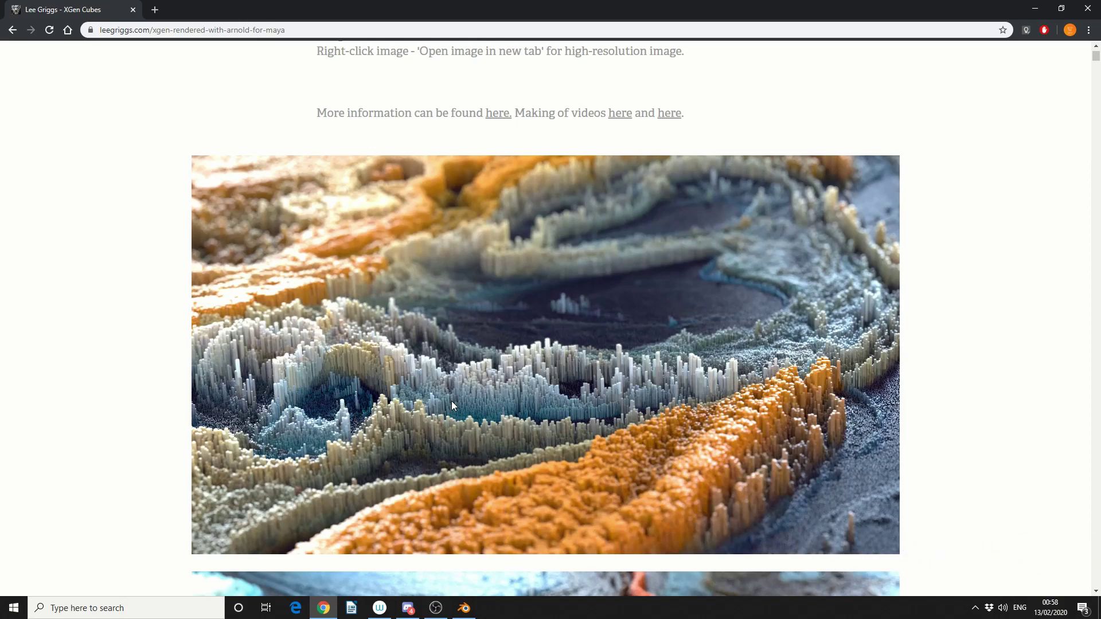
scroll(452, 404, "up", 3)
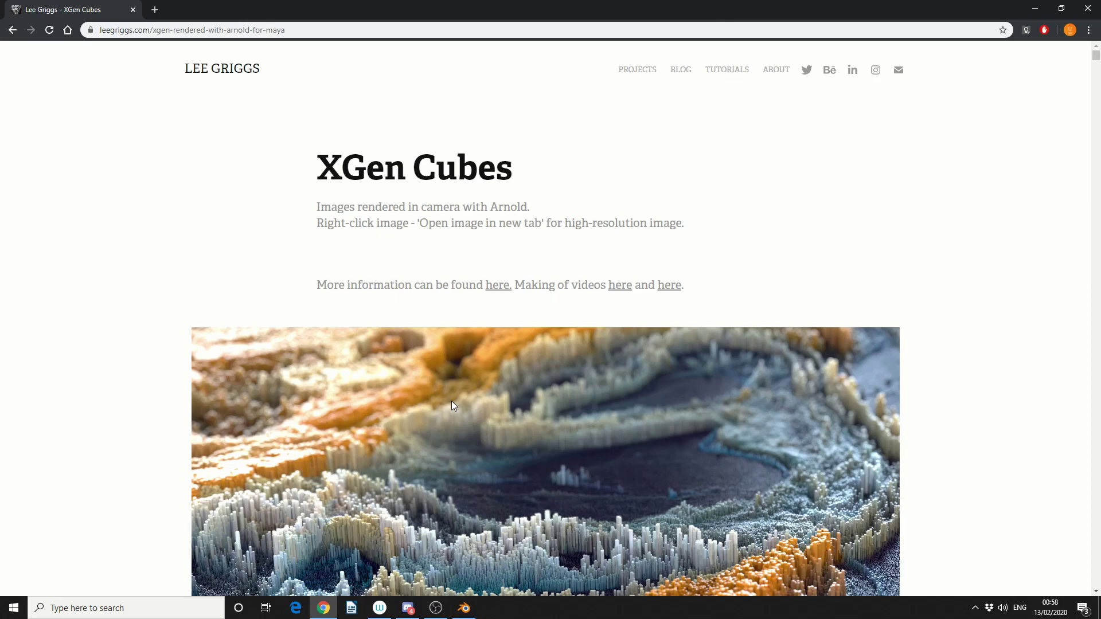
left_click(465, 608)
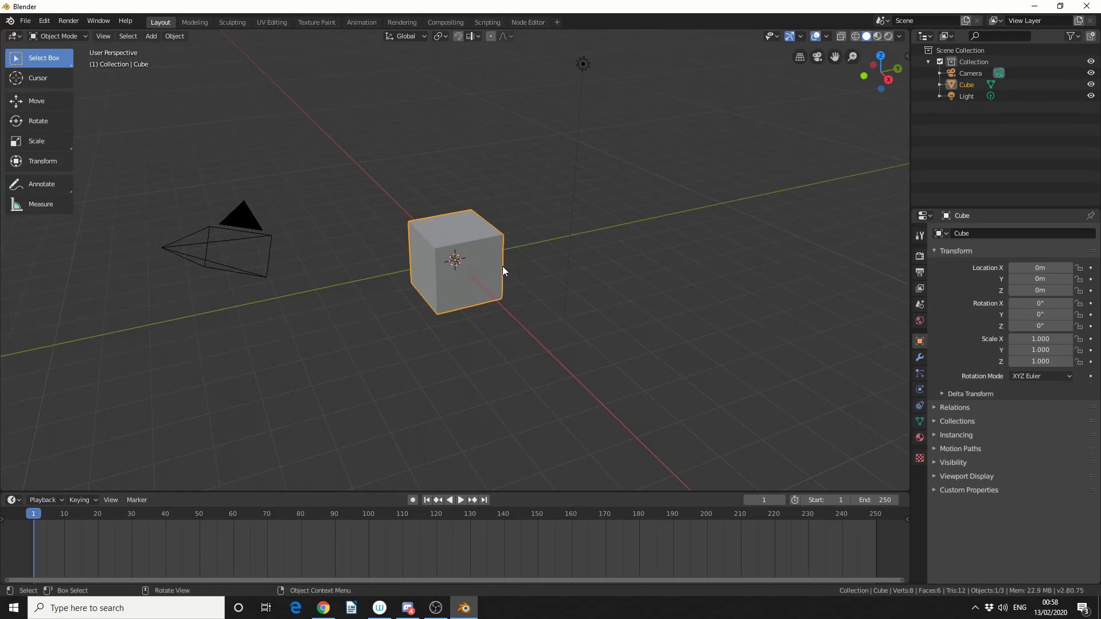
key("Delete")
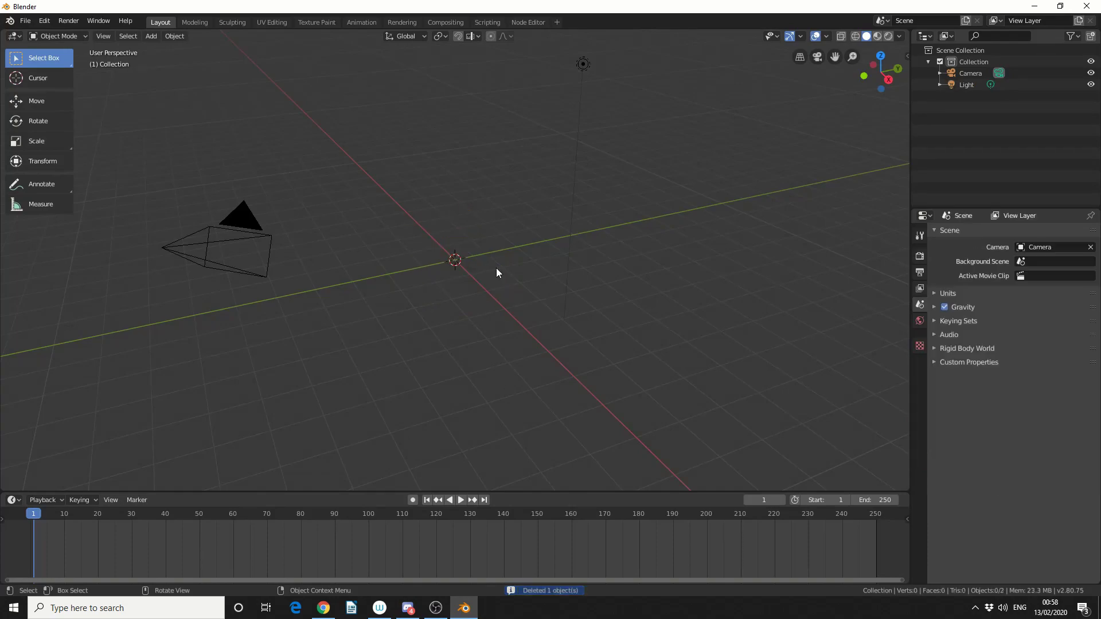
key("shift+a")
mouse_move(496, 268)
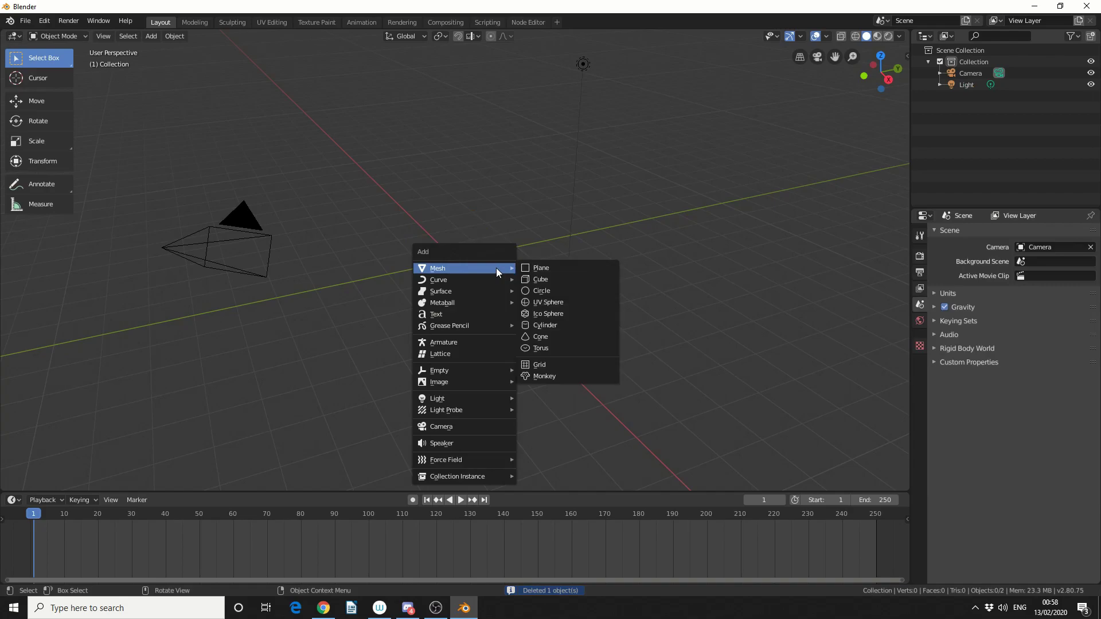
left_click(539, 269)
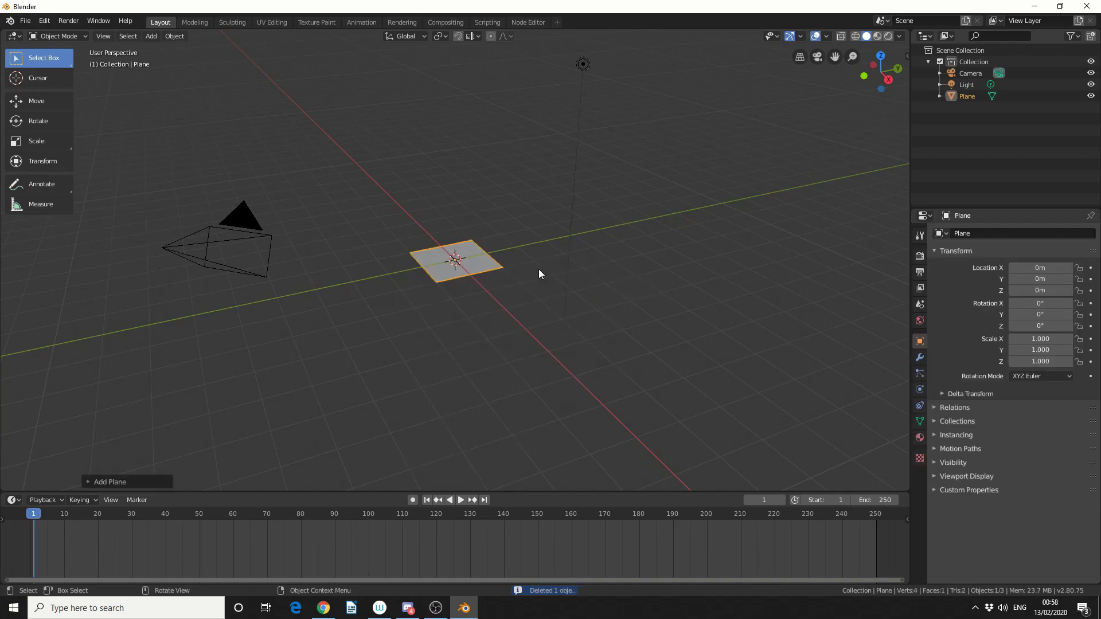
Subdivide the plane in Edit Mode with 100 cuts and begin scaling it up
key("Tab")
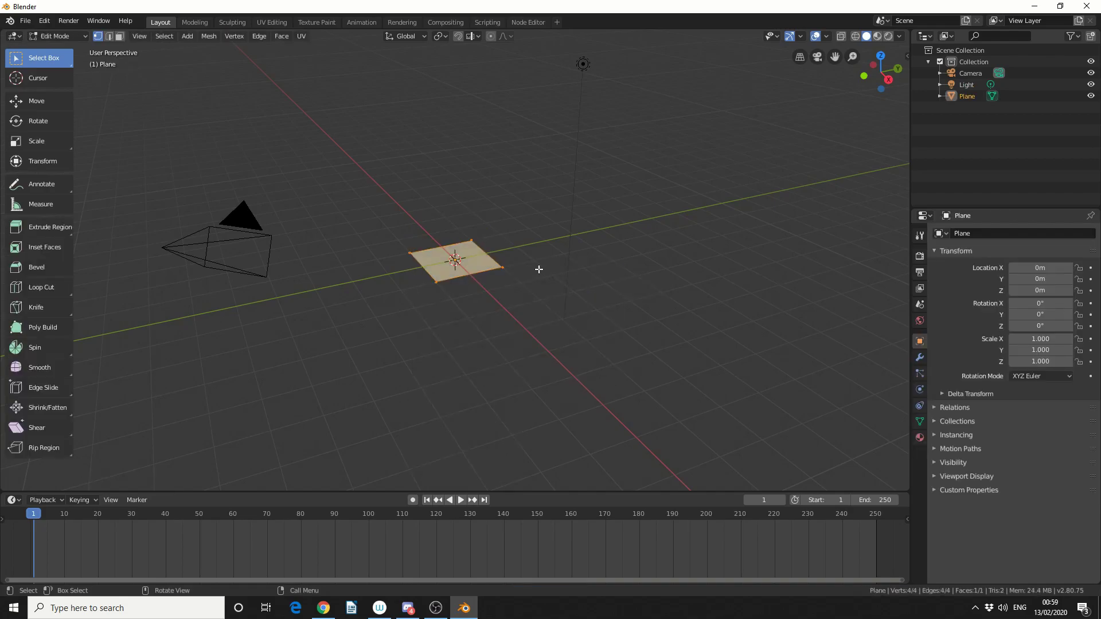
left_click(119, 37)
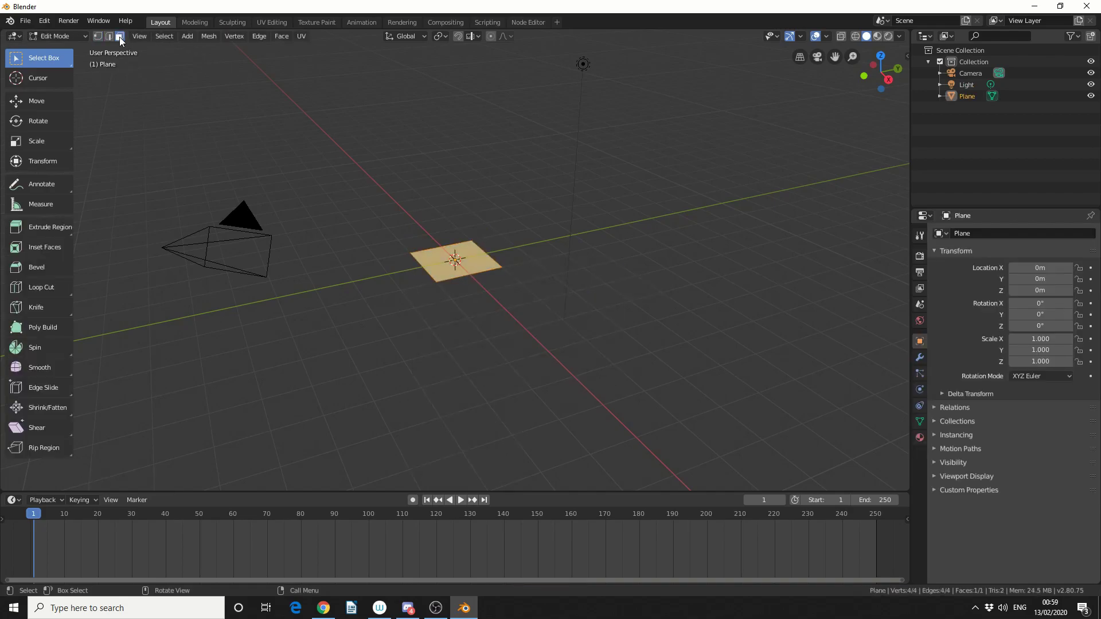
left_click(255, 40)
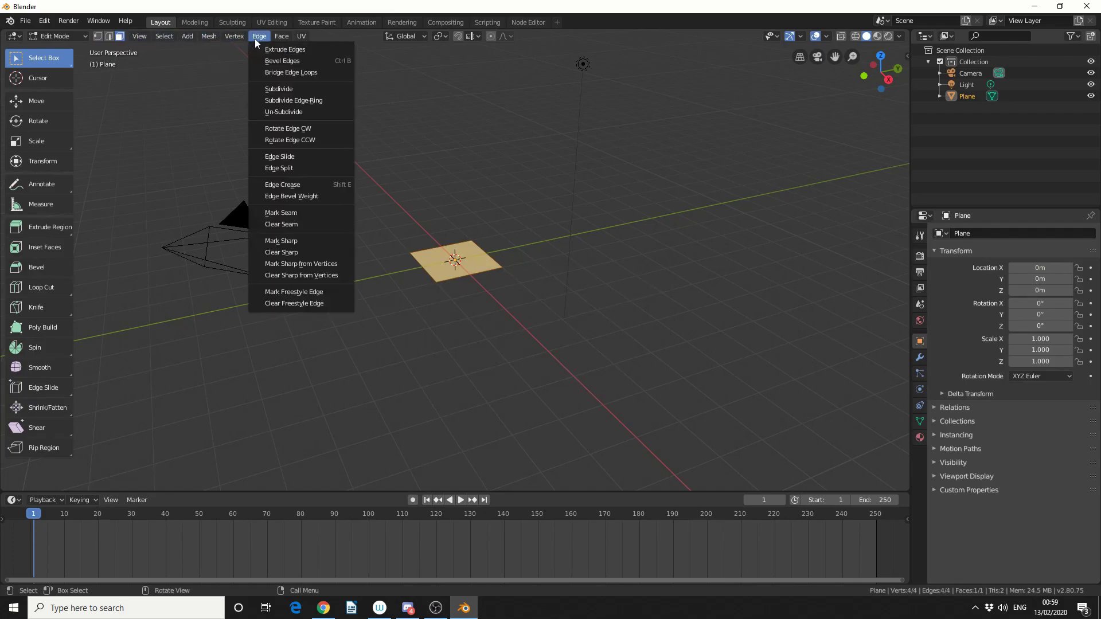
left_click(292, 91)
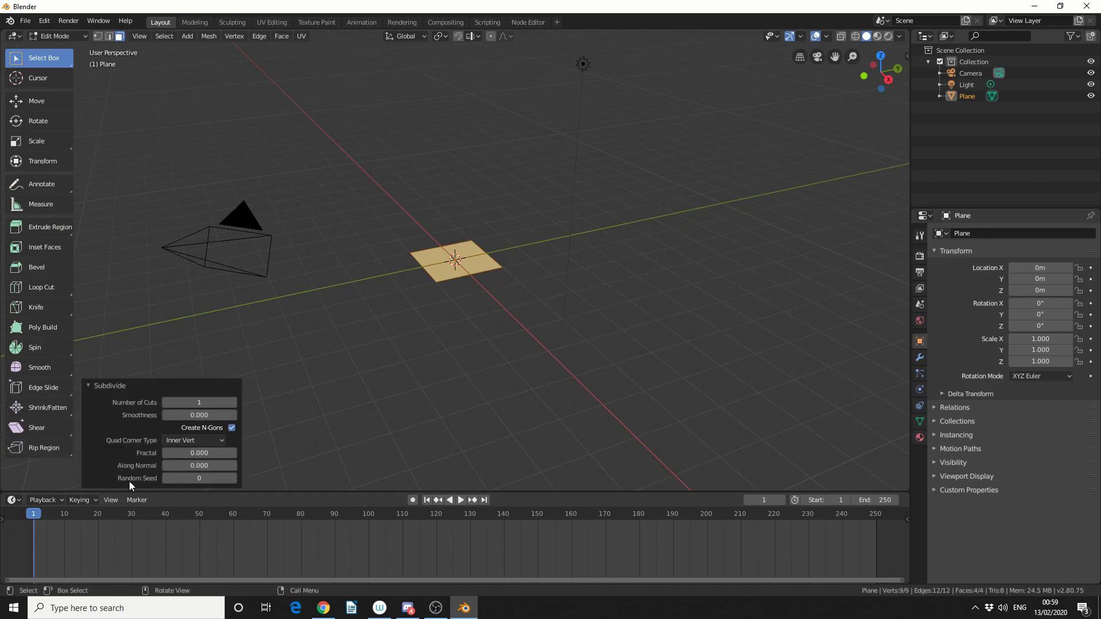
left_click(183, 403)
type("100")
key("Return")
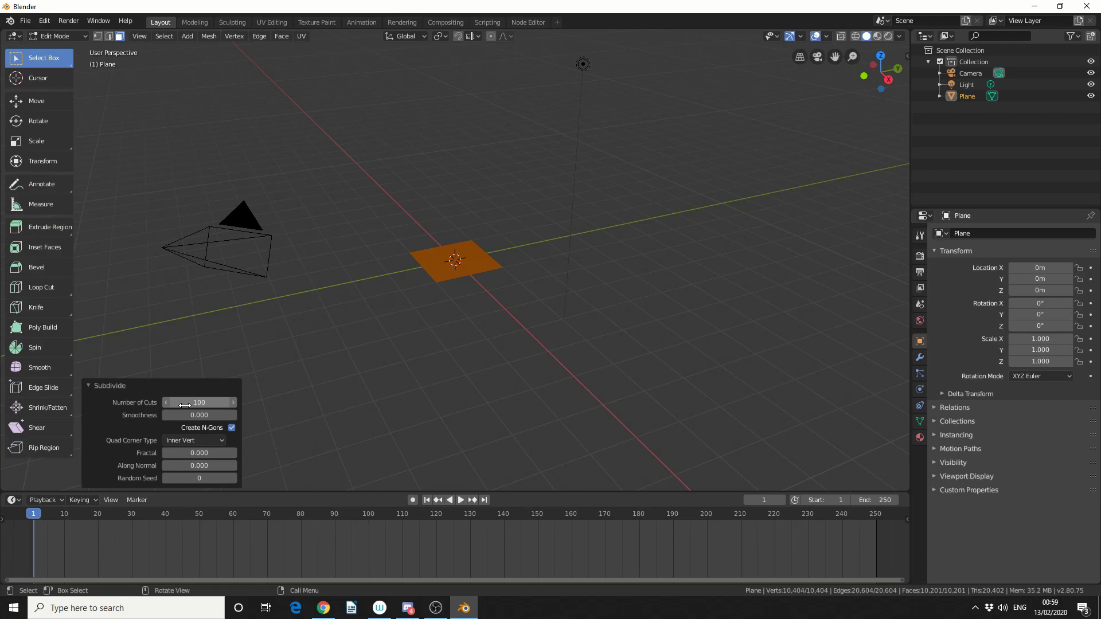
key("s")
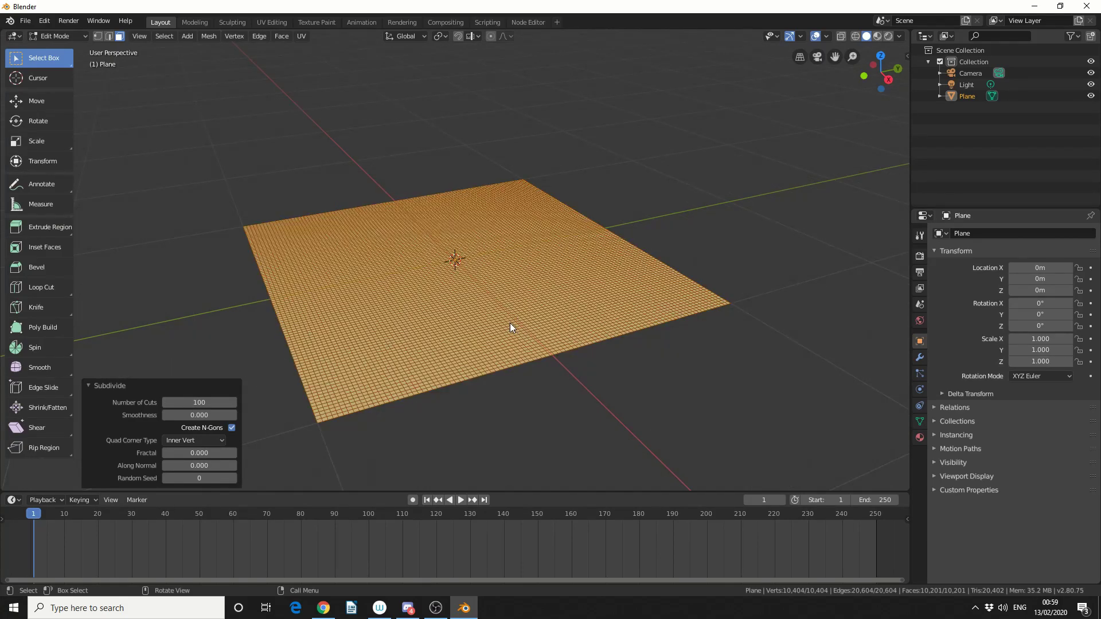
Scale the grid plane by 2 and orbit to look down onto it
type("s2")
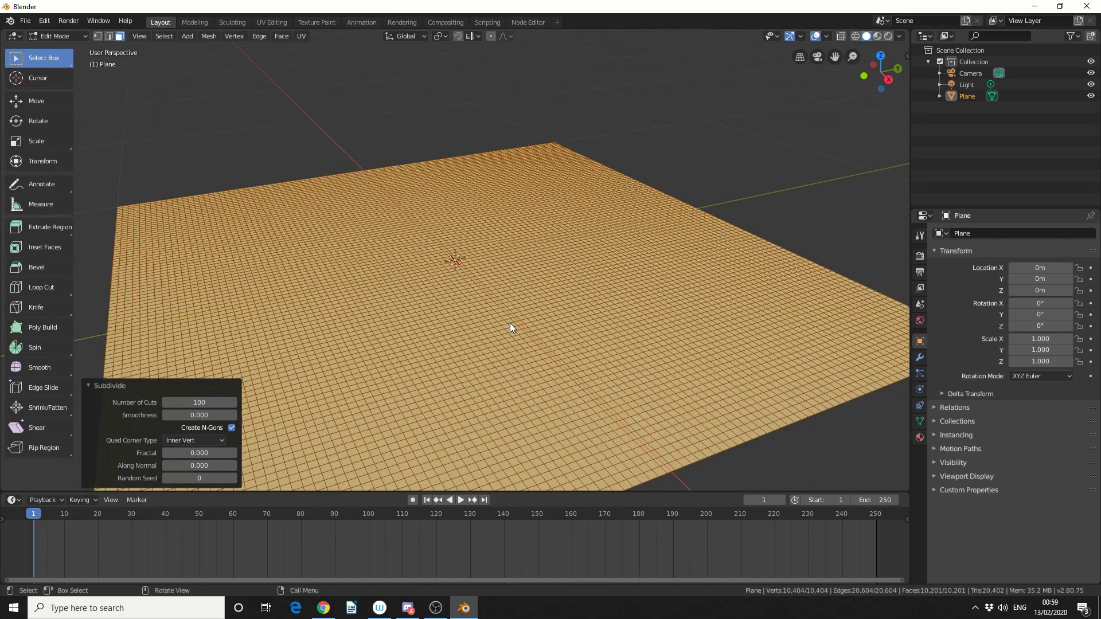
key("Return")
left_click(263, 119)
middle_click_drag(371, 218, 392, 253)
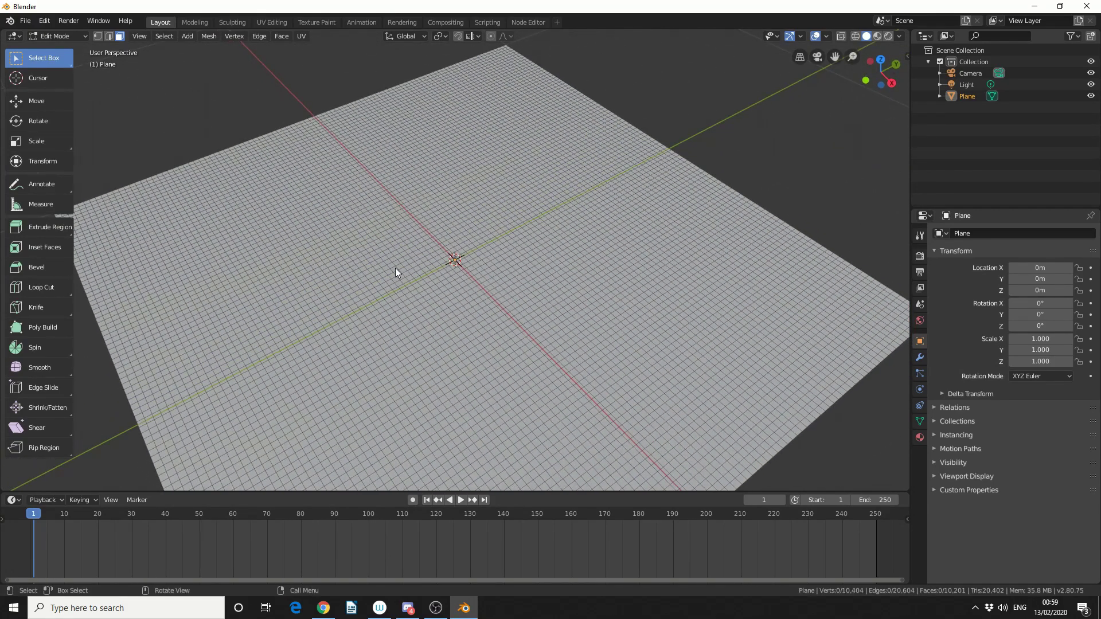
Duplicate a single grid face in place and separate it into its own object
left_click(437, 296)
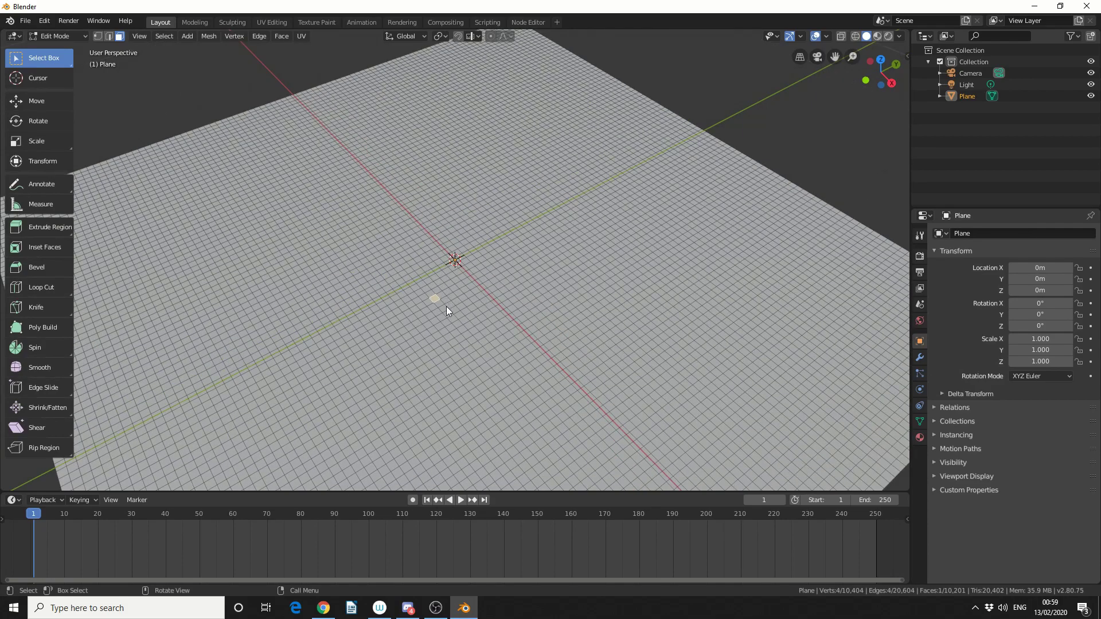
key("shift")
key("shift+d")
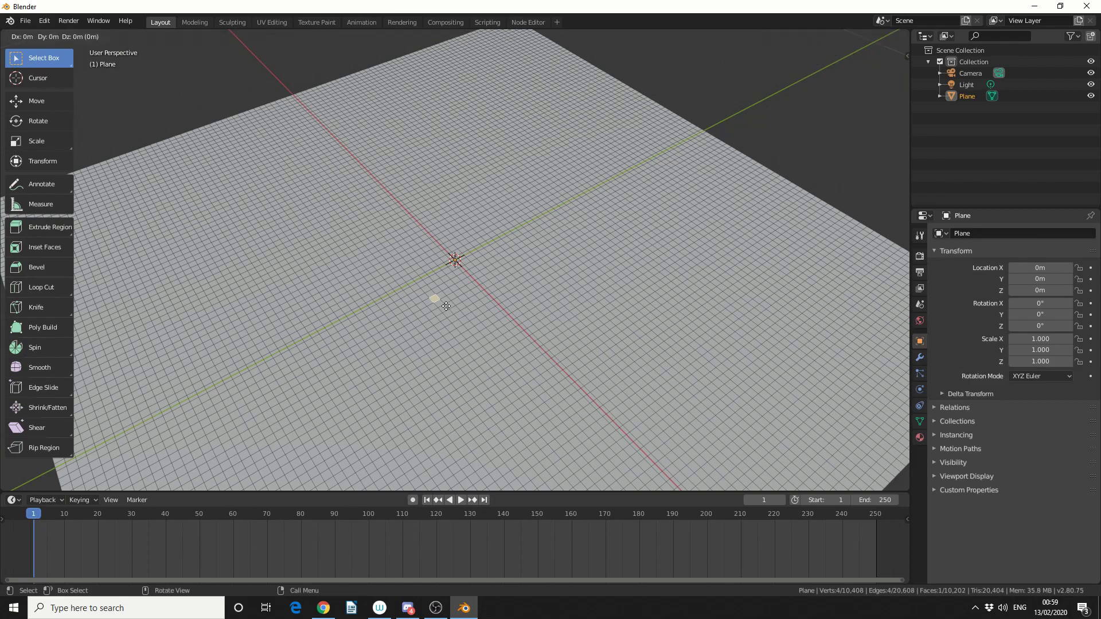
right_click(446, 306)
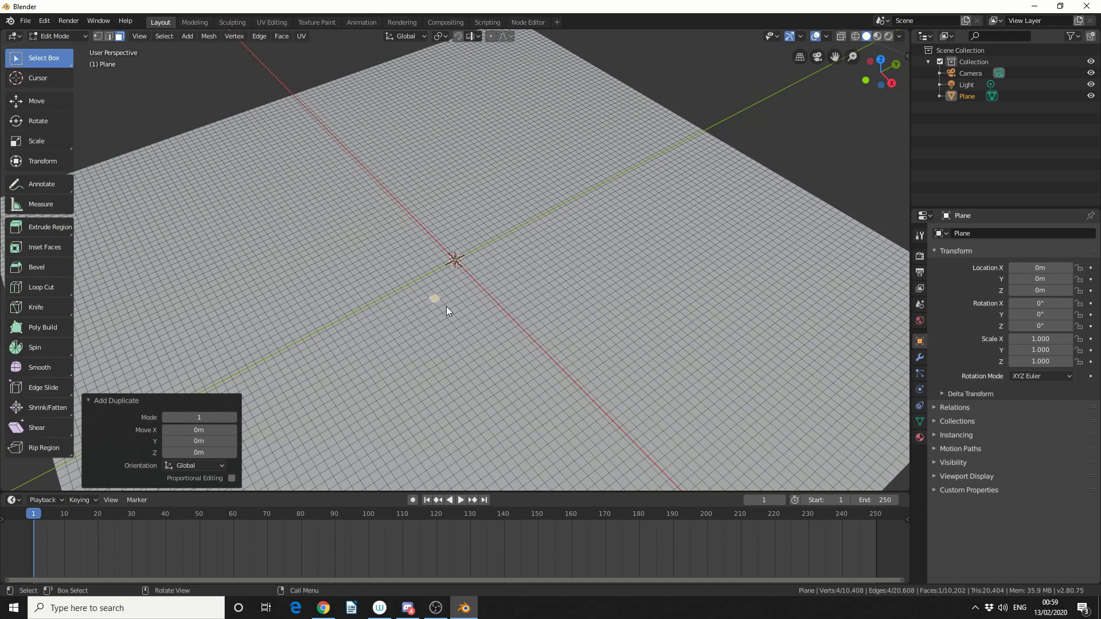
right_click(433, 300)
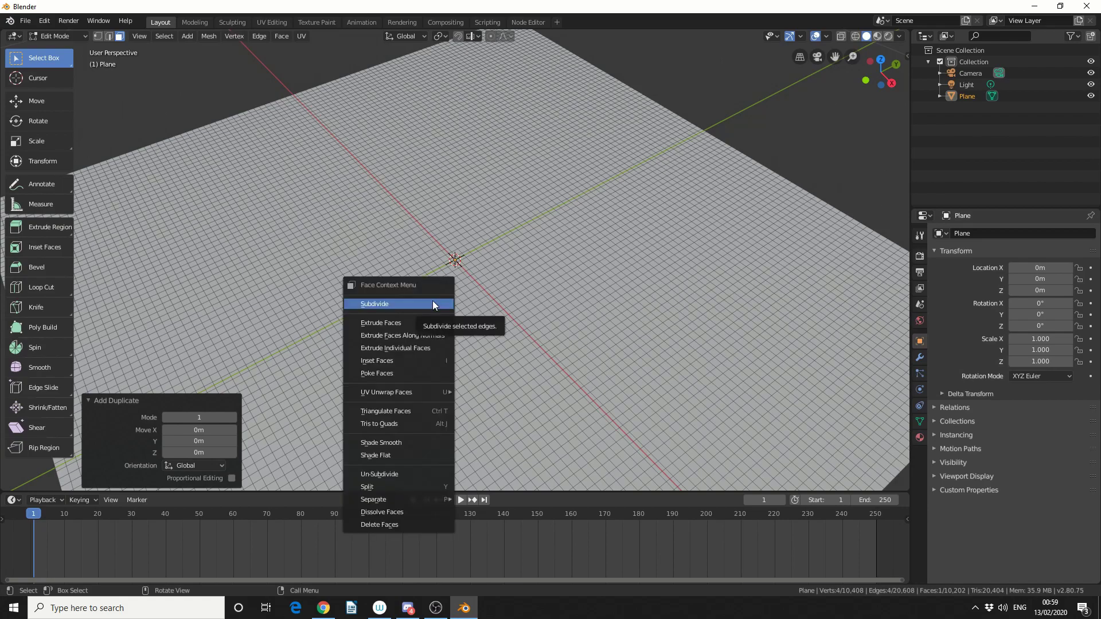
mouse_move(434, 498)
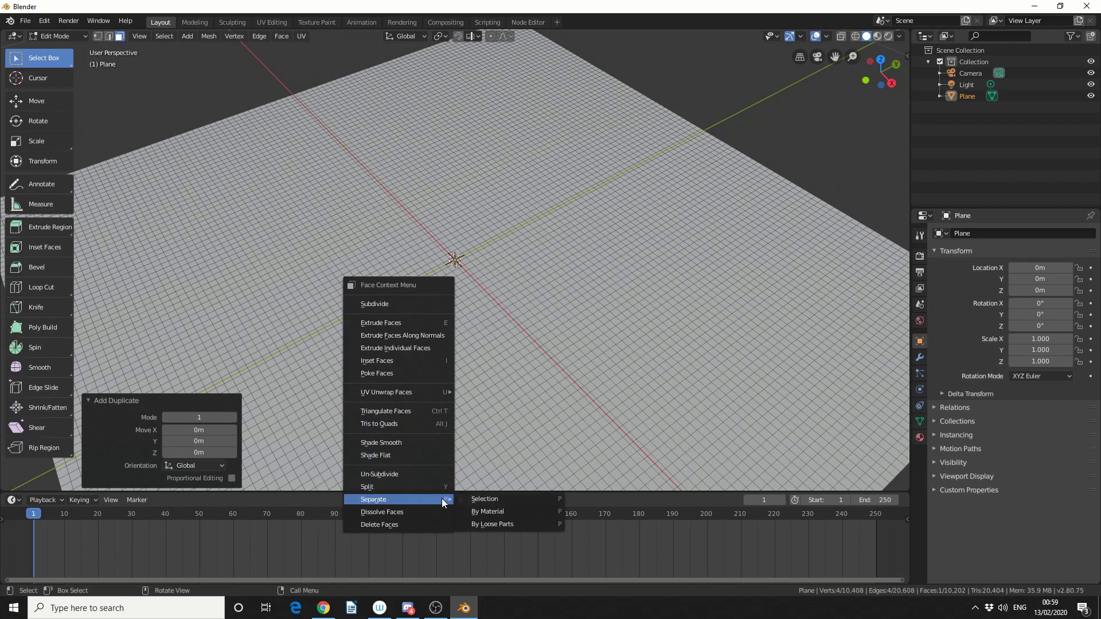
left_click(473, 500)
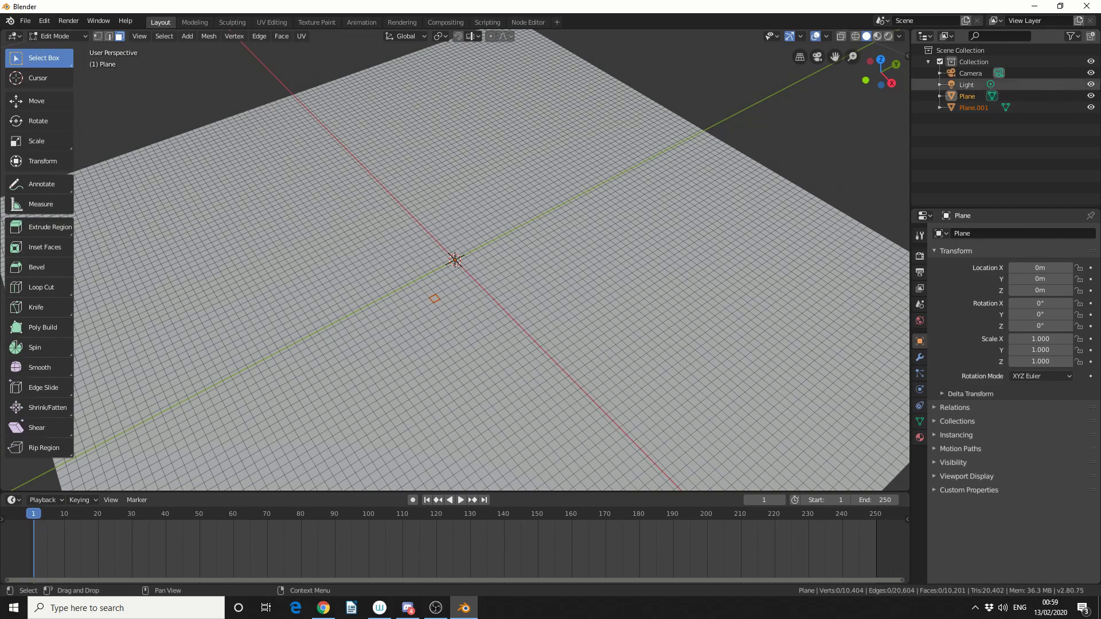
Hide the big grid Plane and rename Plane.001 to 'matchstick'
left_click(1091, 96)
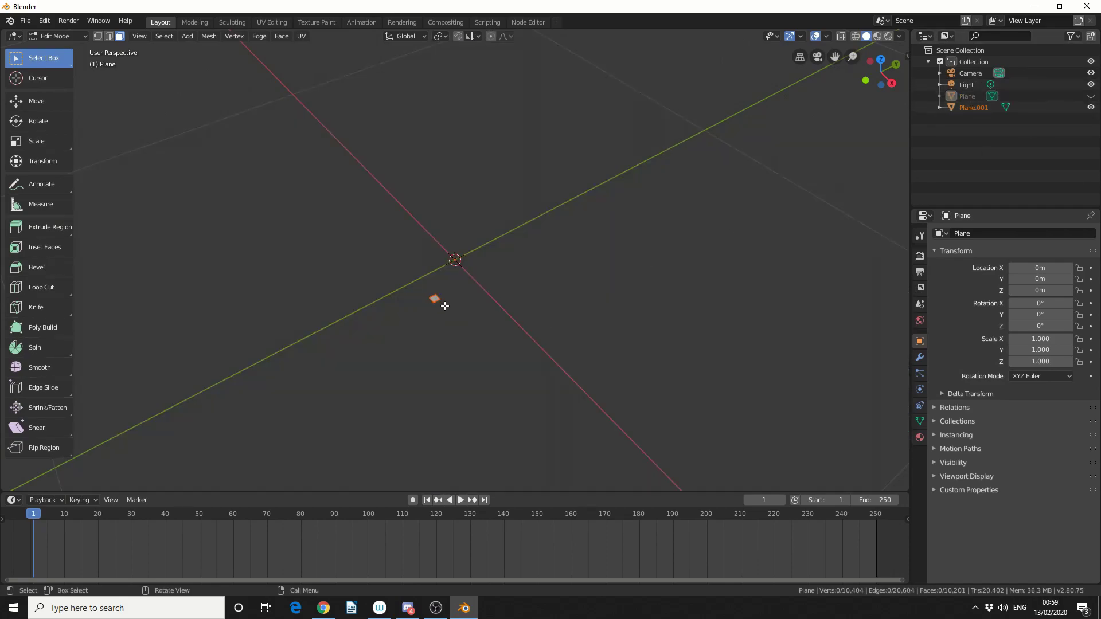
double_click(975, 107)
type("matteblock")
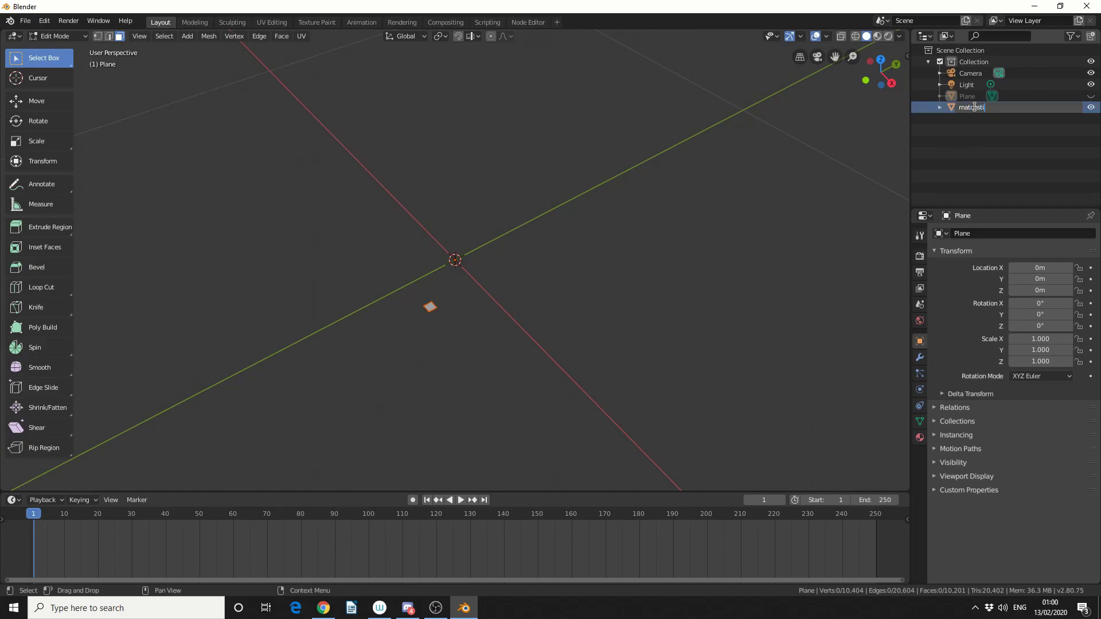
key("Return")
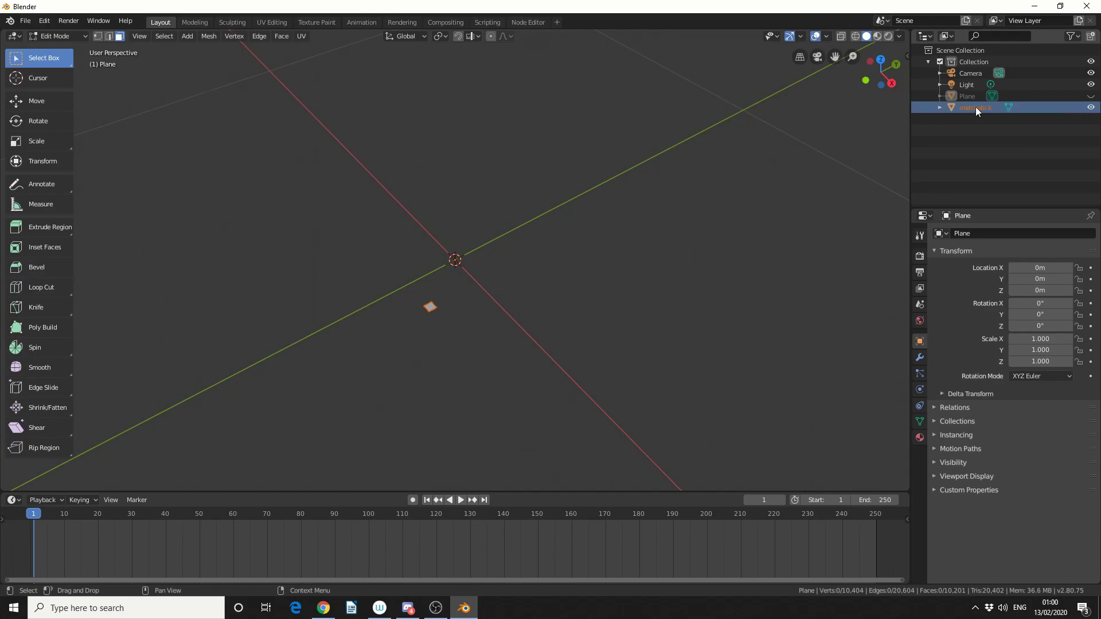
Make the matchstick the active object and put it in Edit Mode
left_click(63, 39)
left_click(71, 45)
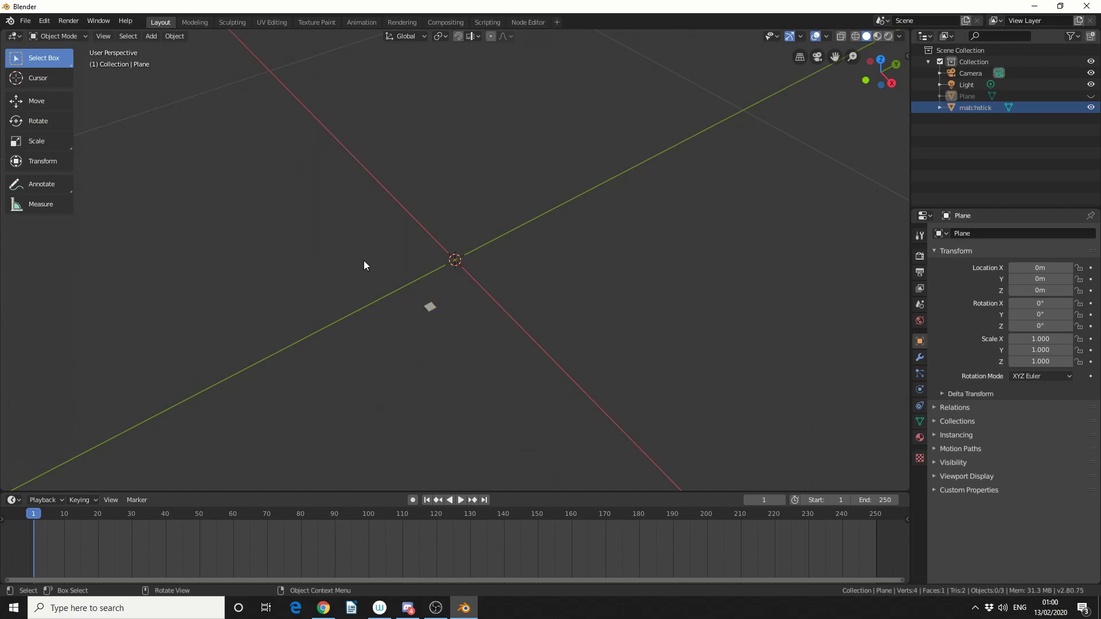
left_click(430, 307)
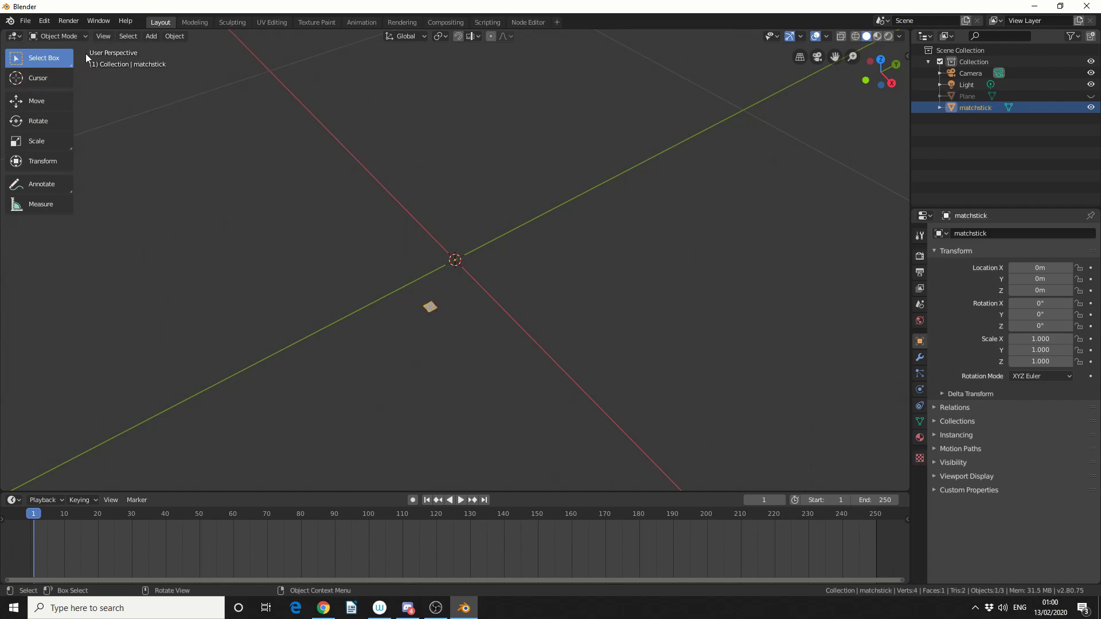
left_click(63, 36)
left_click(80, 62)
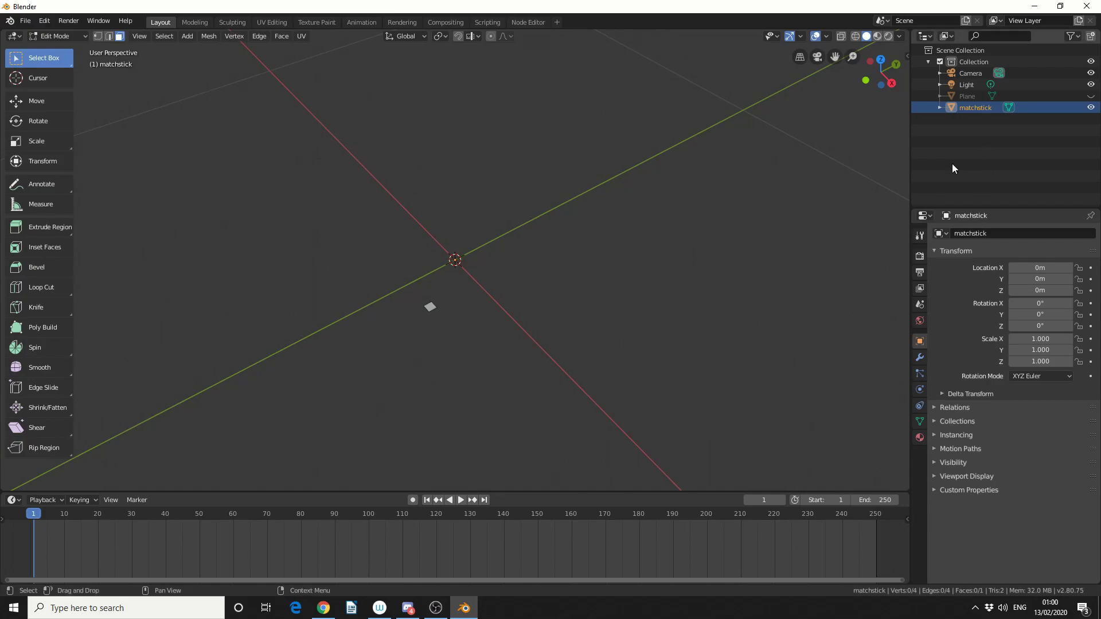
Extrude the matchstick's square face upward 0.455 m into a tall, thin stick
left_click(430, 308)
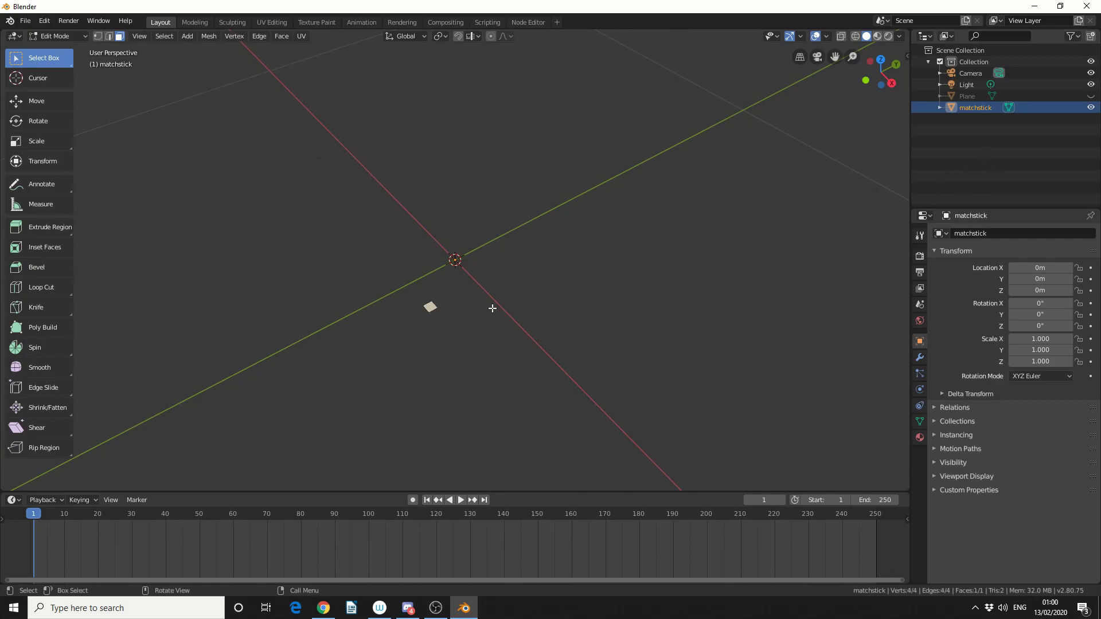
left_click(57, 228)
left_click_drag(423, 270, 404, 70)
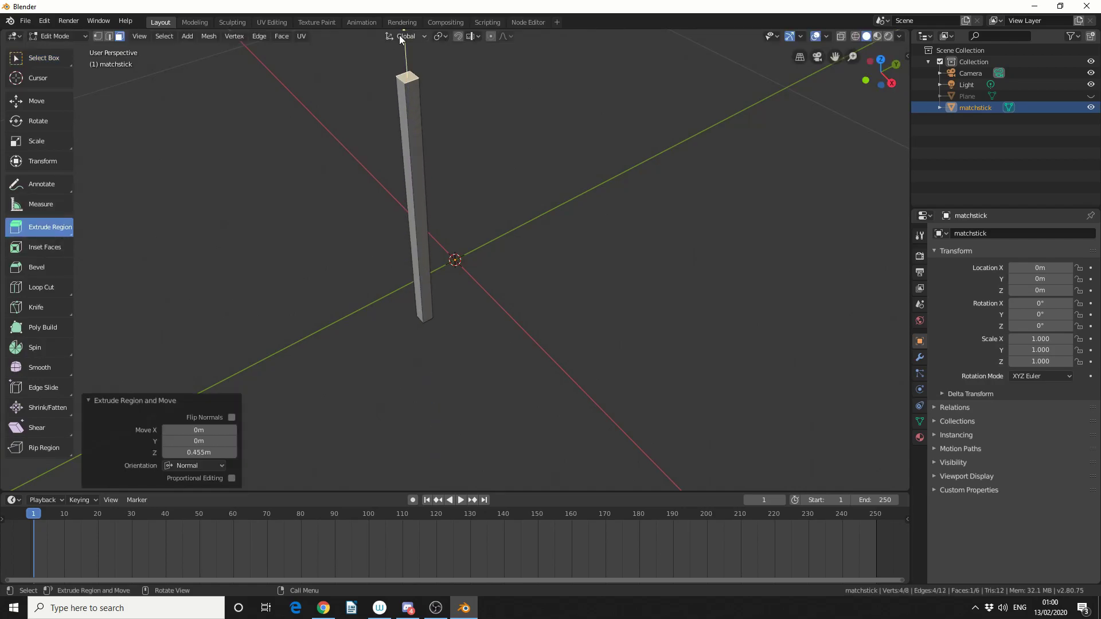
left_click(489, 165)
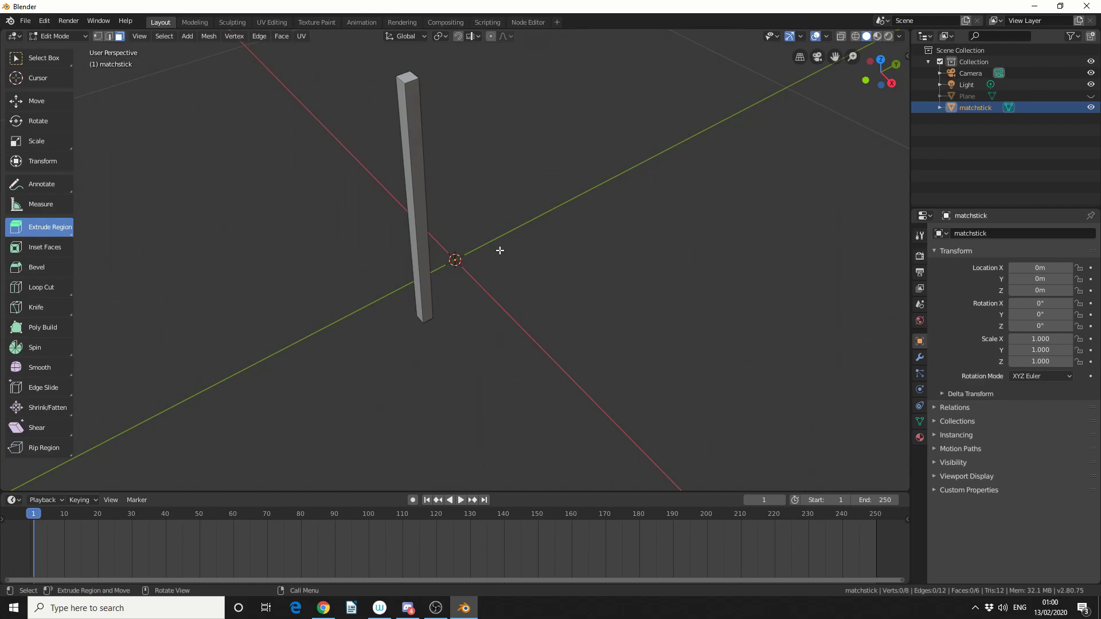
Bevel all the matchstick's edges at 0.000645 m width with extra segments
key("a")
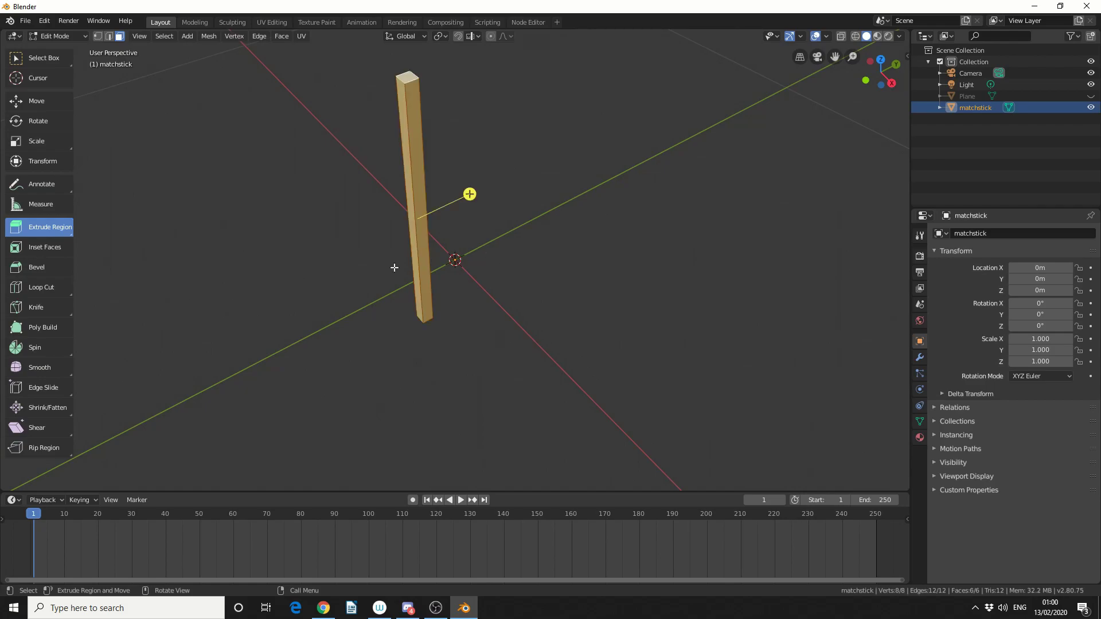
left_click(45, 268)
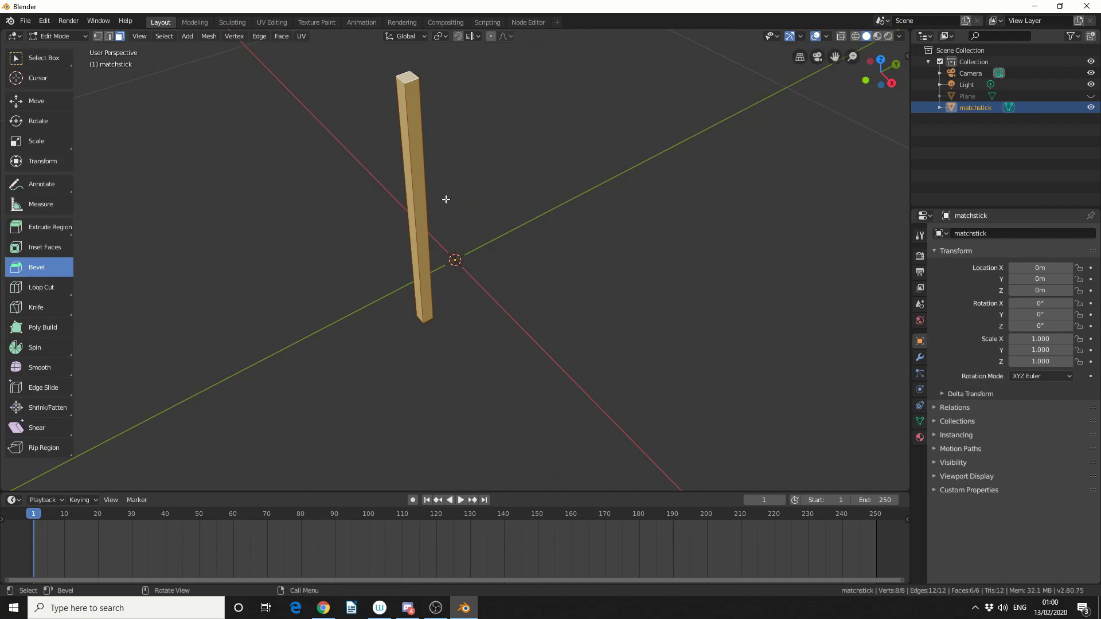
scroll(482, 141, "up", 4)
middle_click_drag(484, 160, 566, 384, "shift")
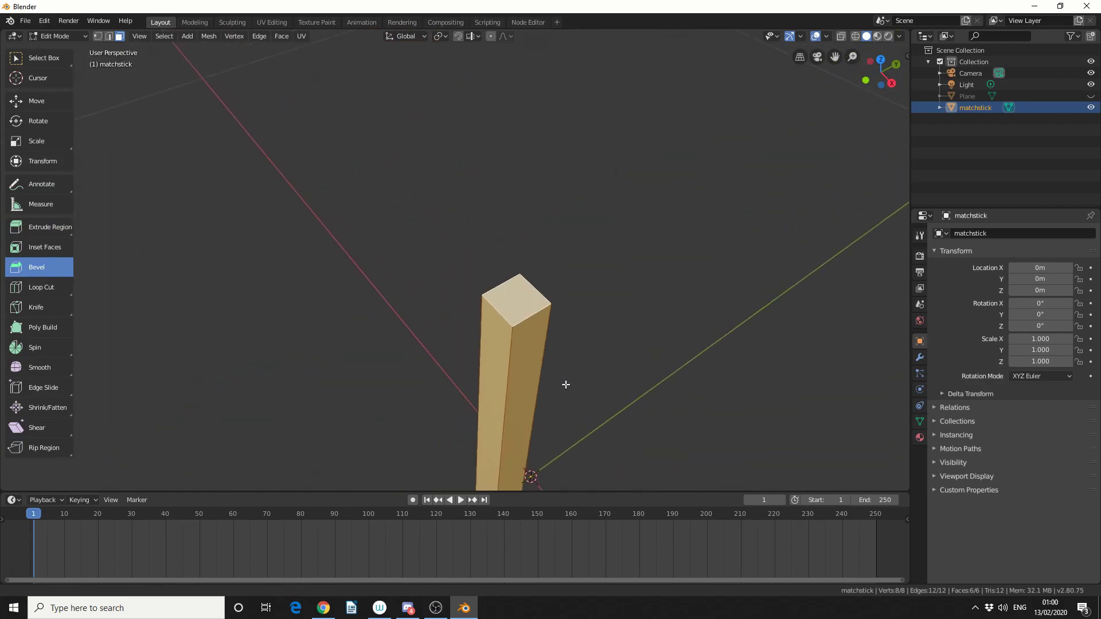
scroll(566, 384, "up", 3)
left_click_drag(656, 359, 659, 354)
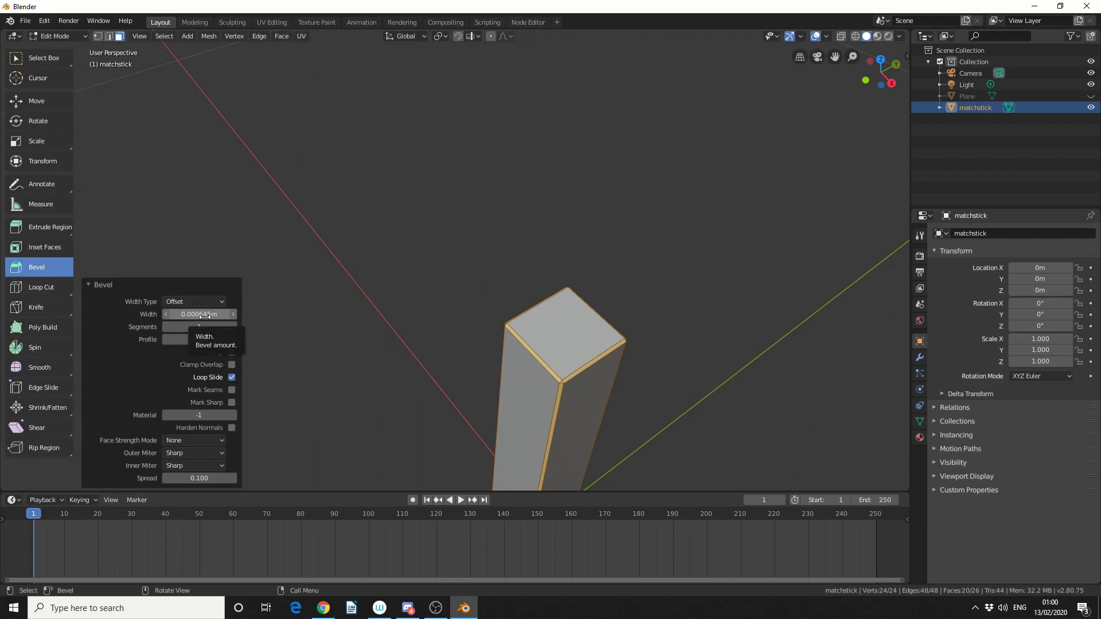
left_click_drag(201, 327, 218, 328)
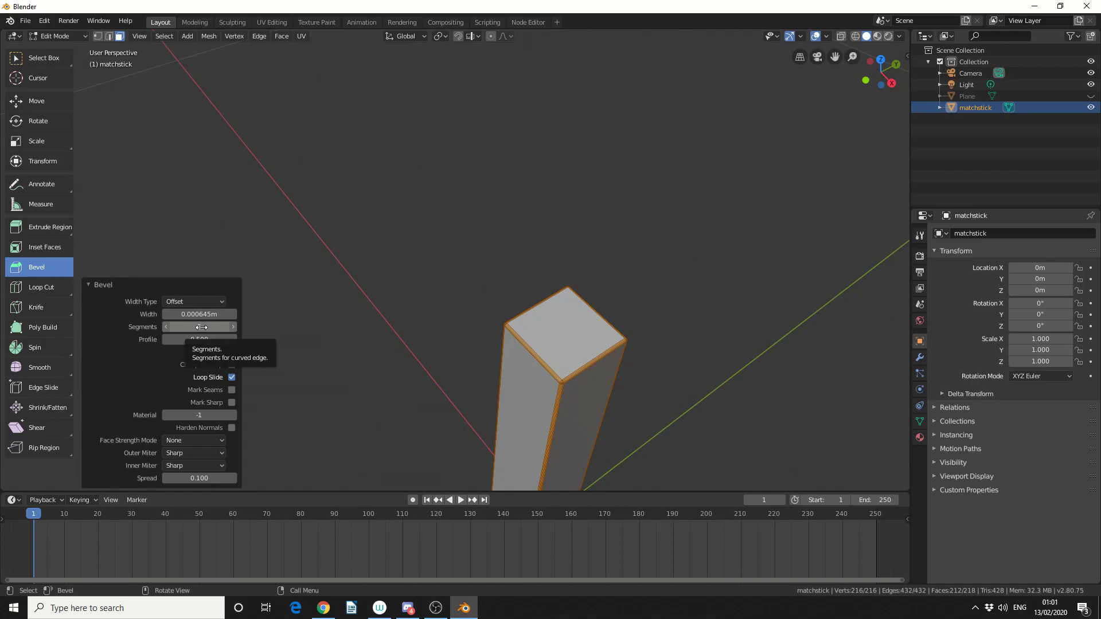
key("alt+a")
In Object Mode, unhide the Plane and set the matchstick's origin via Geometry to Origin
left_click(67, 36)
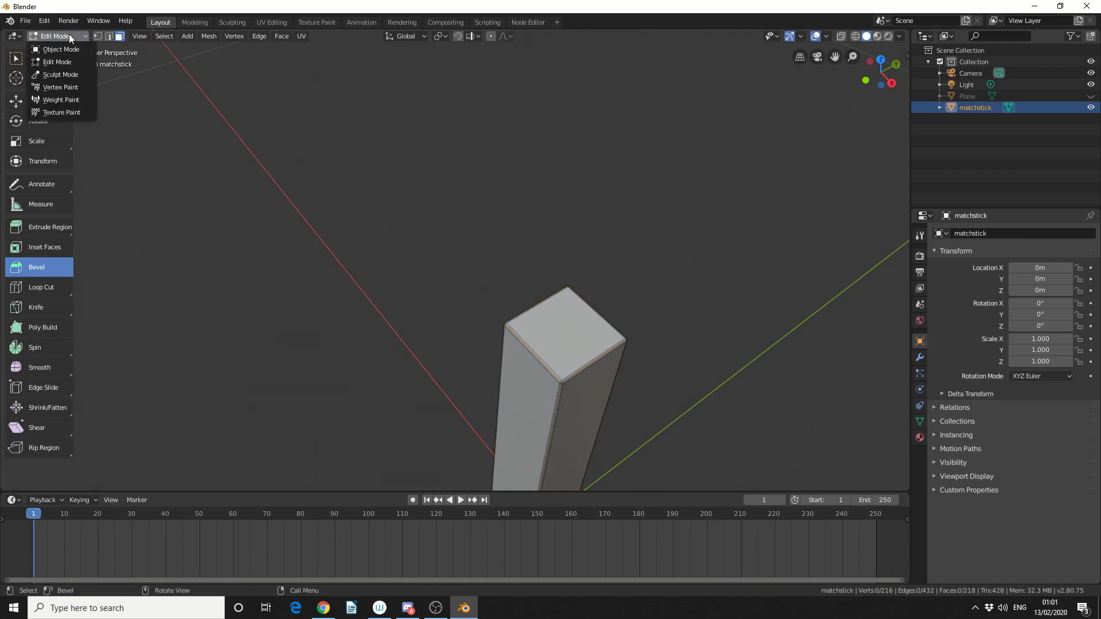
left_click(76, 51)
scroll(435, 136, "down", 6)
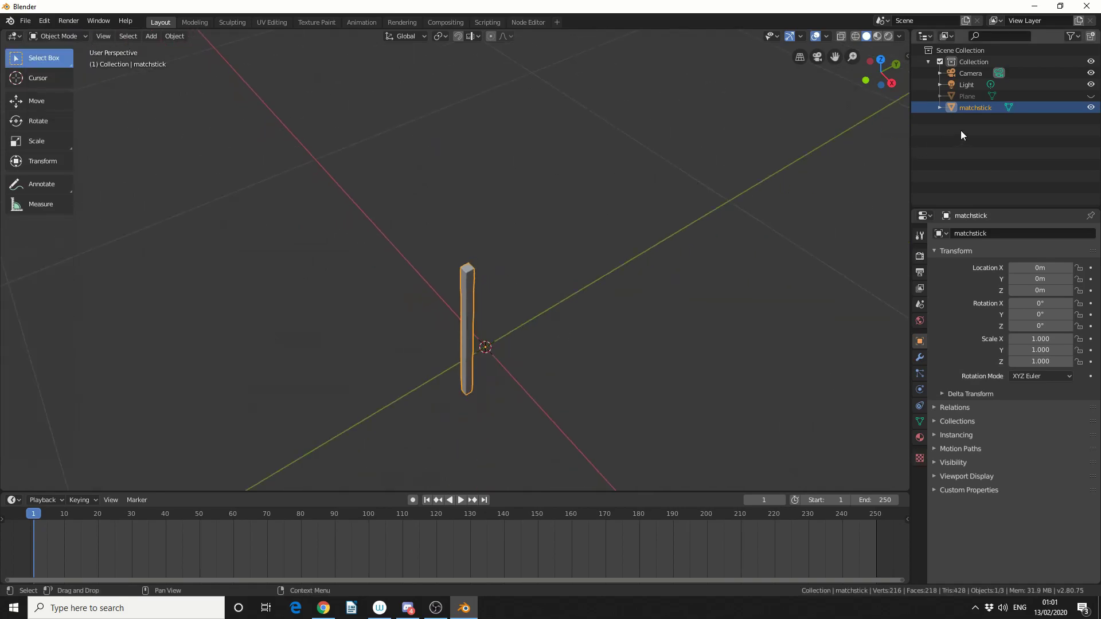
left_click(1091, 96)
middle_click_drag(633, 266, 549, 322)
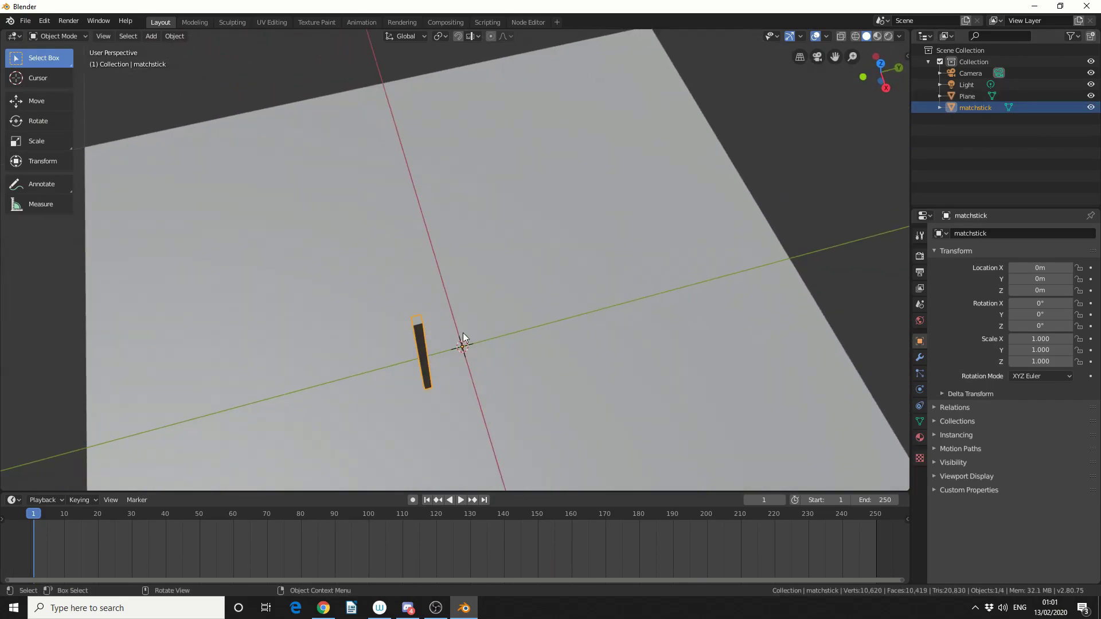
left_click(173, 36)
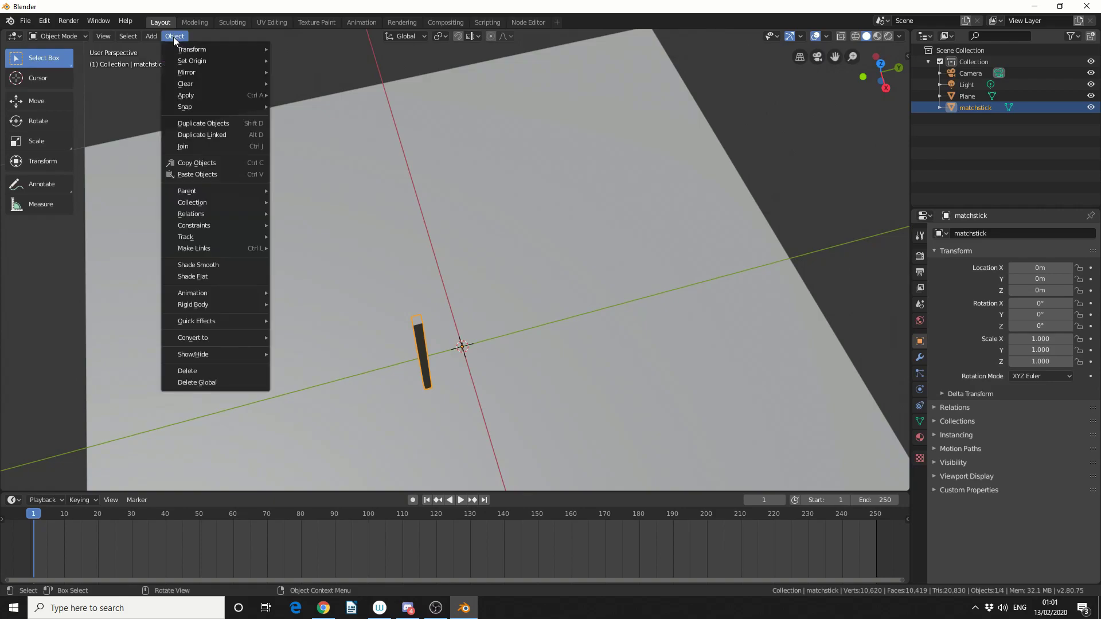
mouse_move(199, 60)
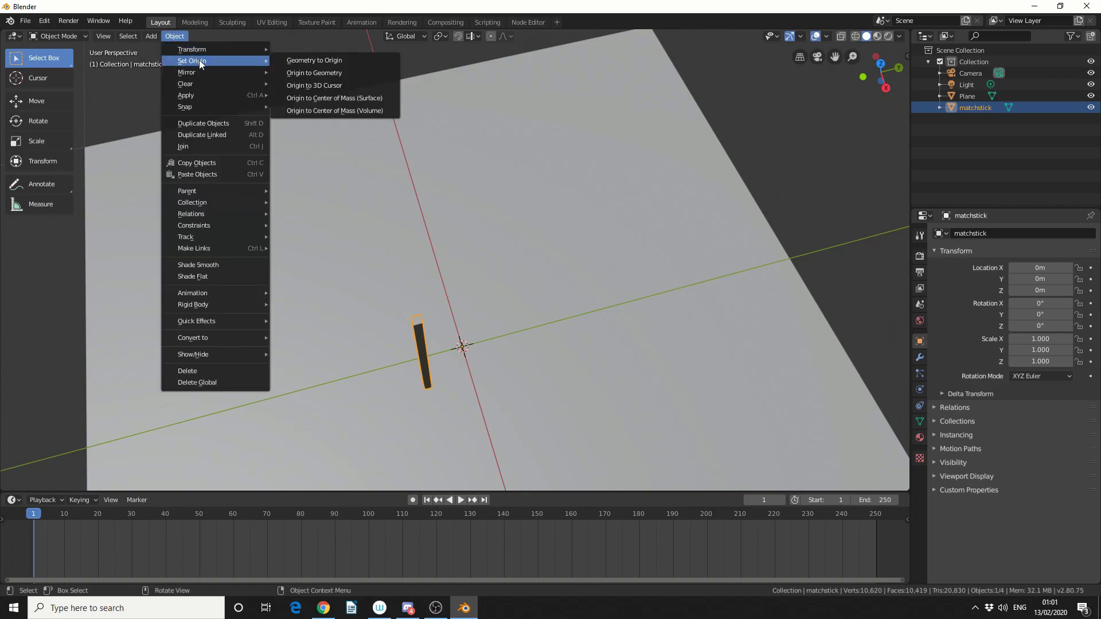
left_click(322, 62)
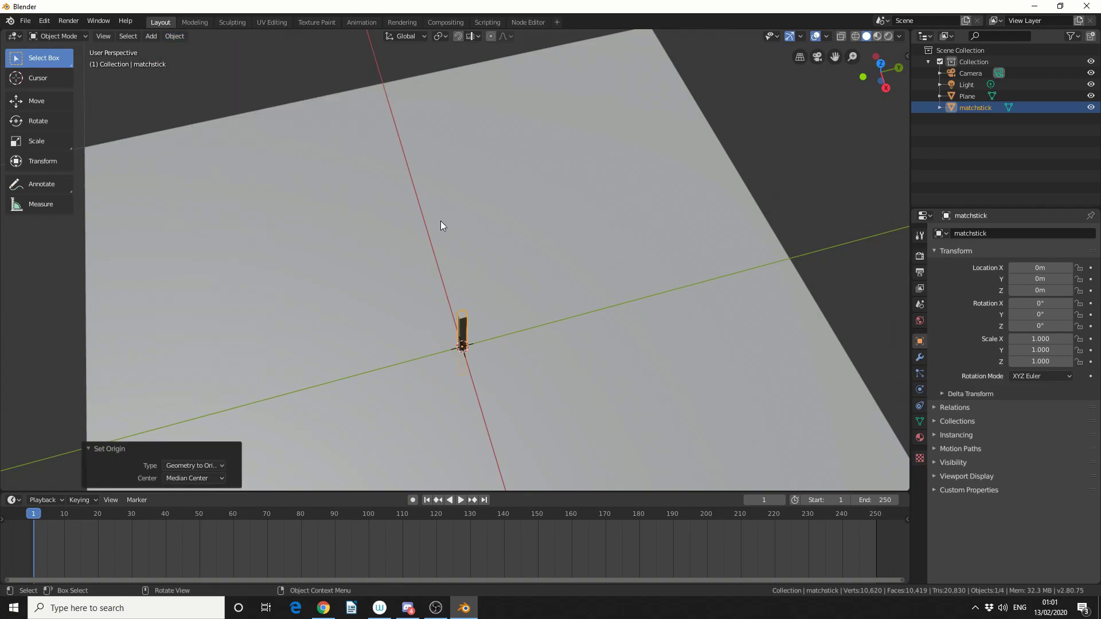
Parent the matchstick to the grid Plane with Ctrl+P > Object
scroll(440, 221, "up", 3)
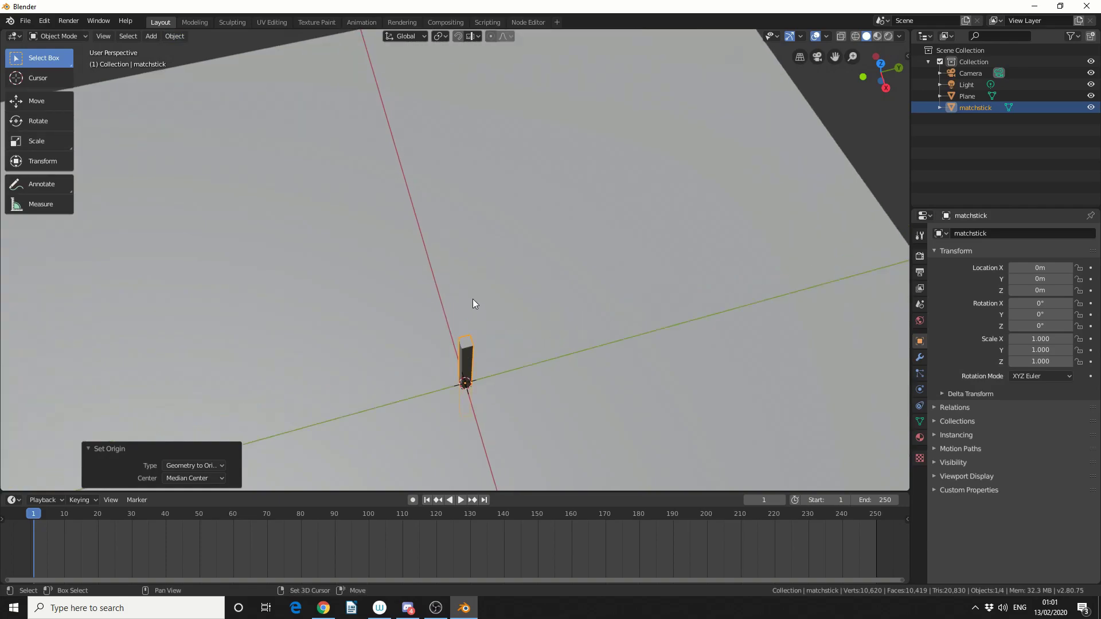
middle_click_drag(472, 298, 476, 177, "shift")
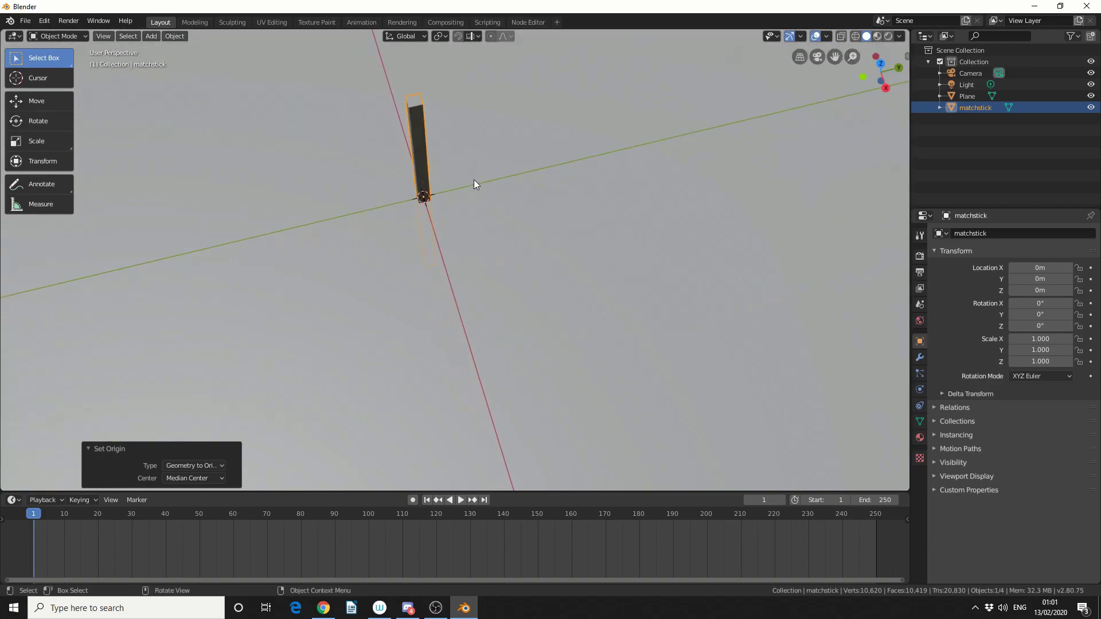
left_click(560, 197, "shift")
scroll(560, 197, "down", 3)
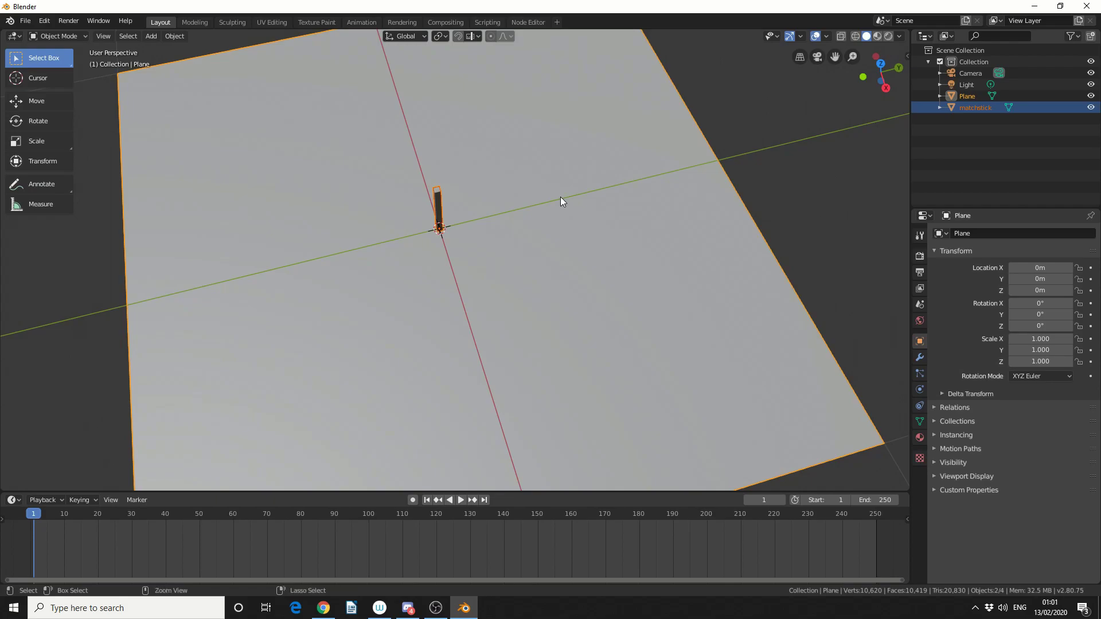
key("ctrl+p")
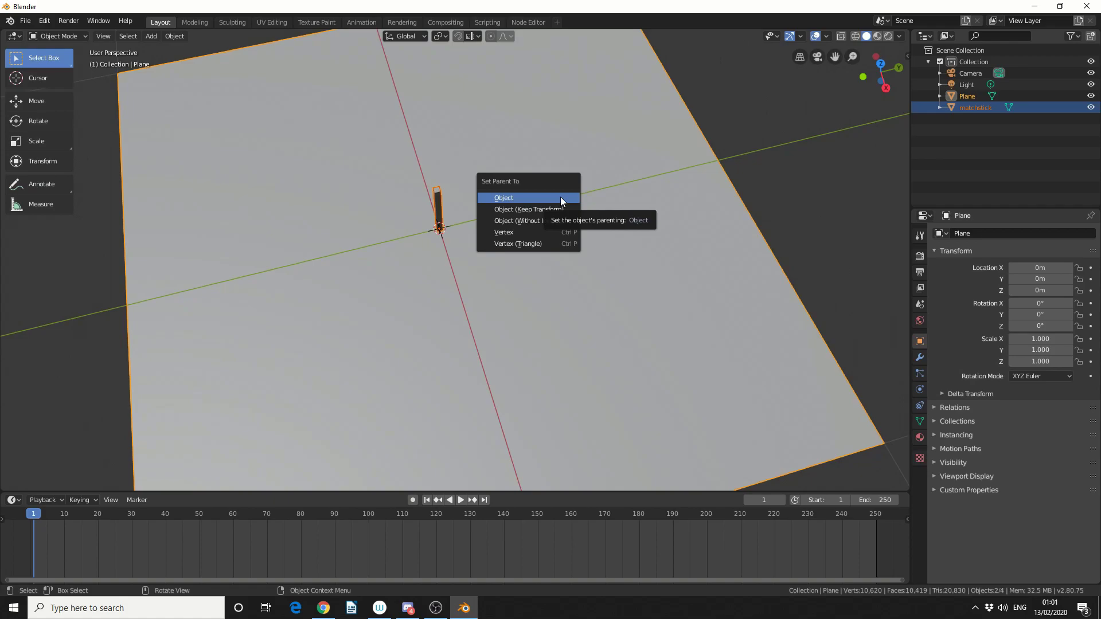
left_click(560, 198)
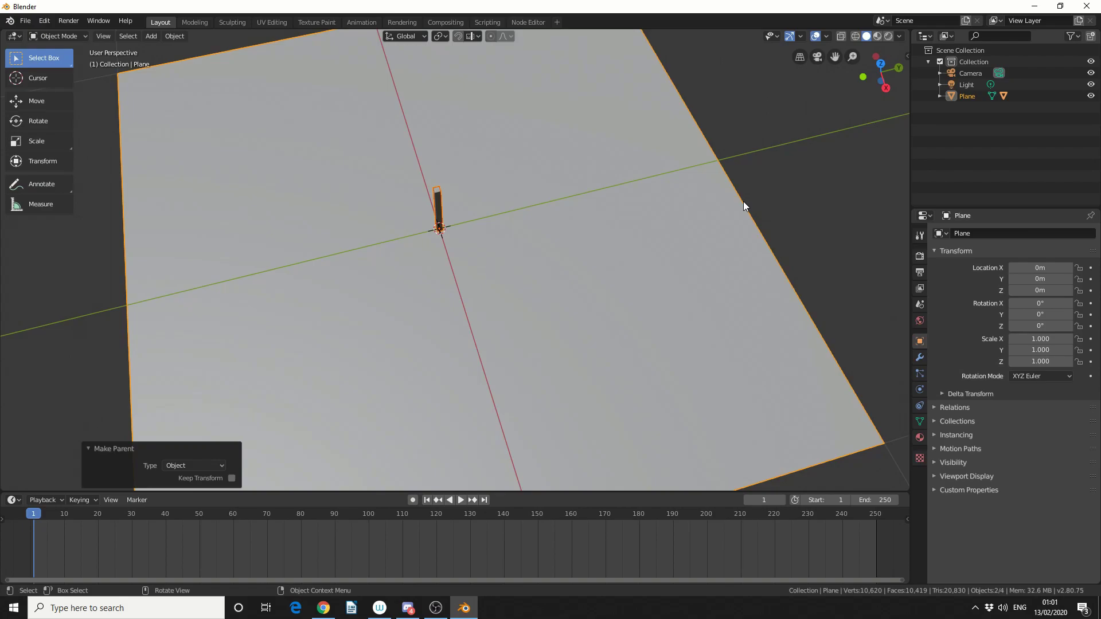
Show the scene in wireframe, viewing the dense grid from top and then in perspective
key("z")
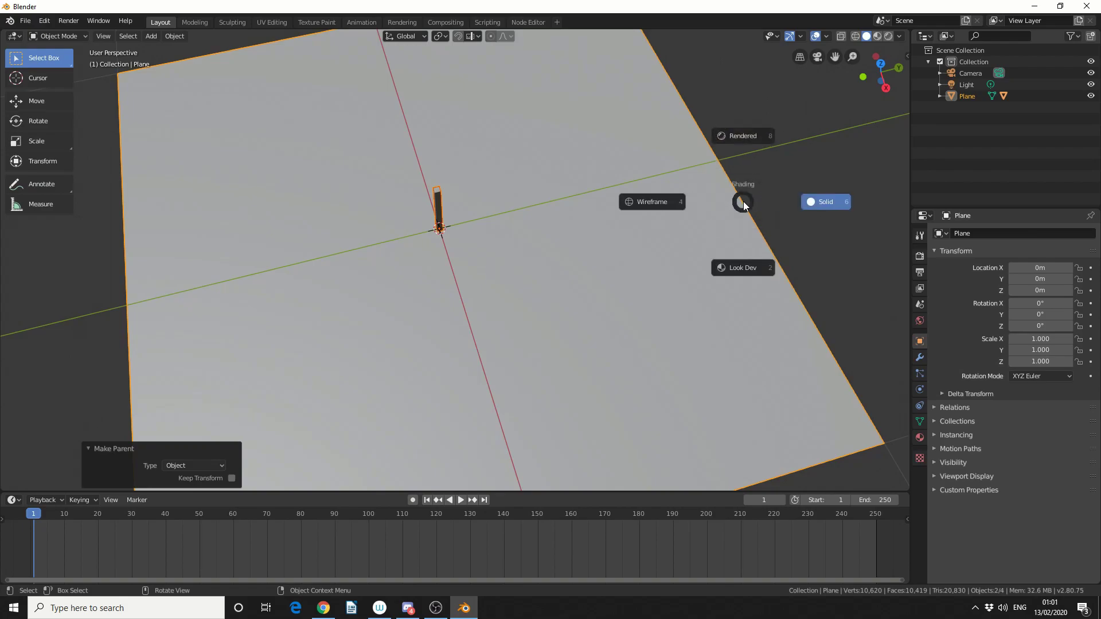
left_click(653, 202)
mouse_move(560, 255)
middle_mouse_down()
mouse_move(616, 330)
mouse_move(573, 313)
mouse_move(626, 282)
middle_mouse_up()
key("KP_7")
scroll(418, 332, "up", 6)
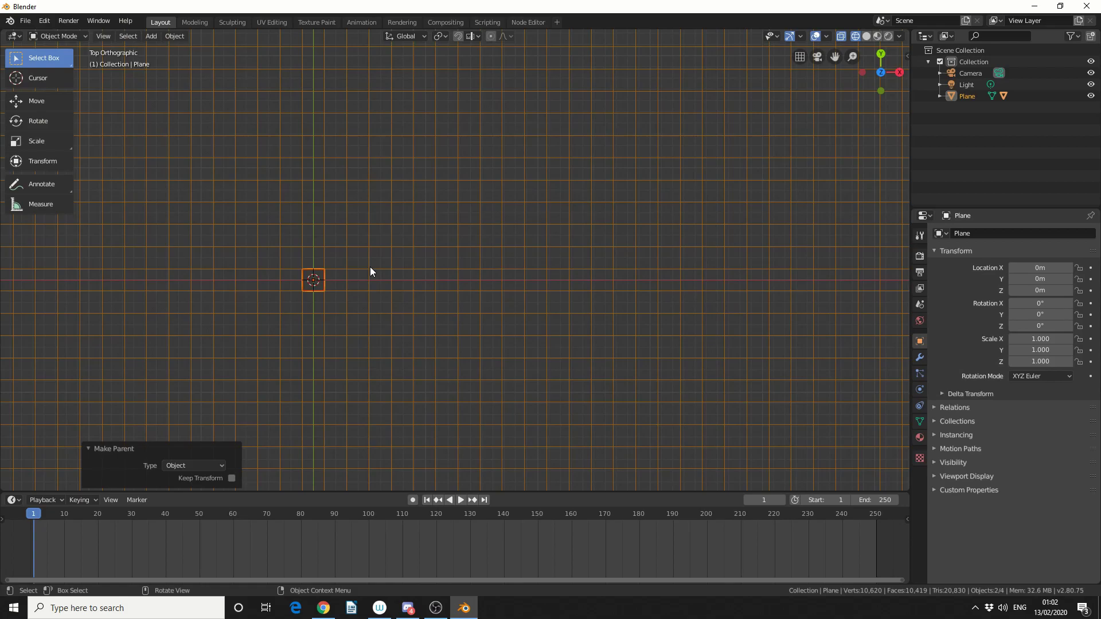
middle_click_drag(376, 270, 320, 250)
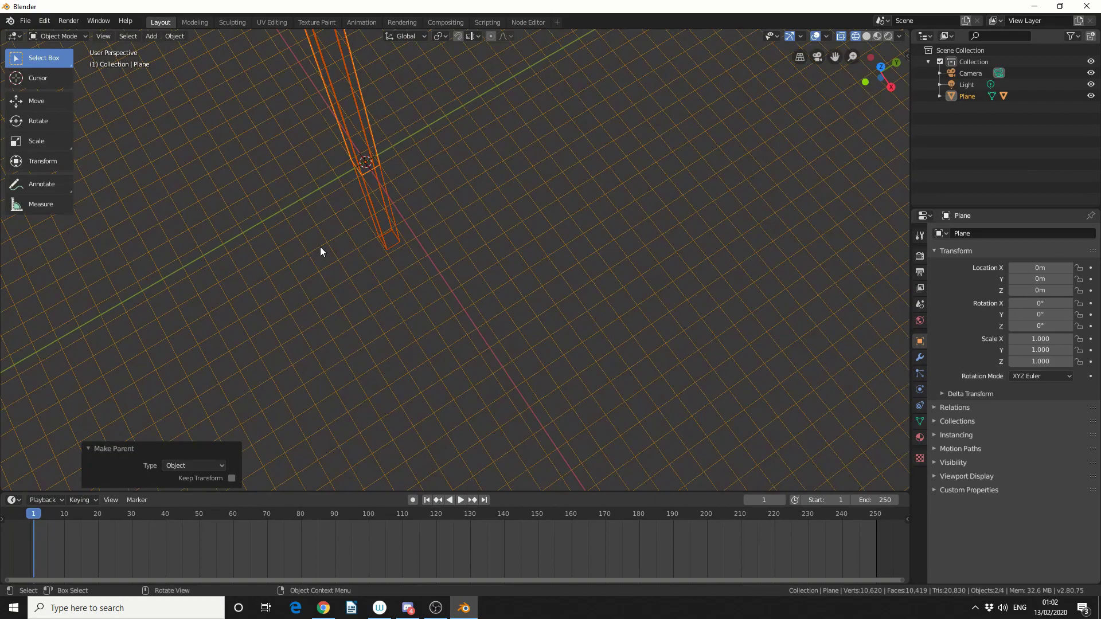
Return to solid shading and set the Plane's instancing to Verts
key("z")
left_click(388, 242)
scroll(399, 204, "down", 2)
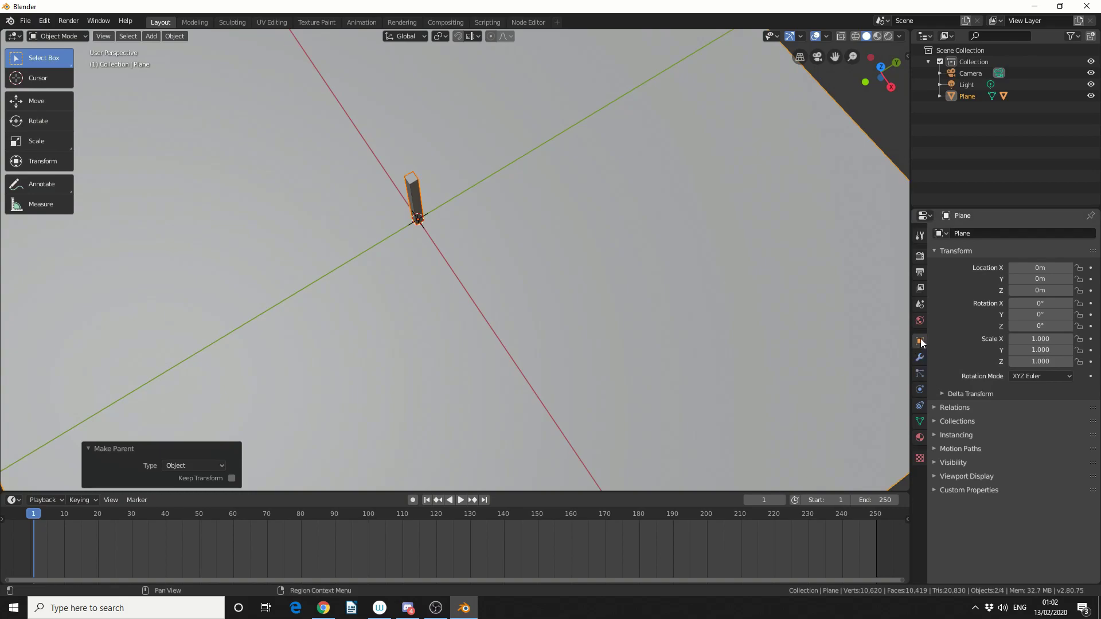
left_click(953, 434)
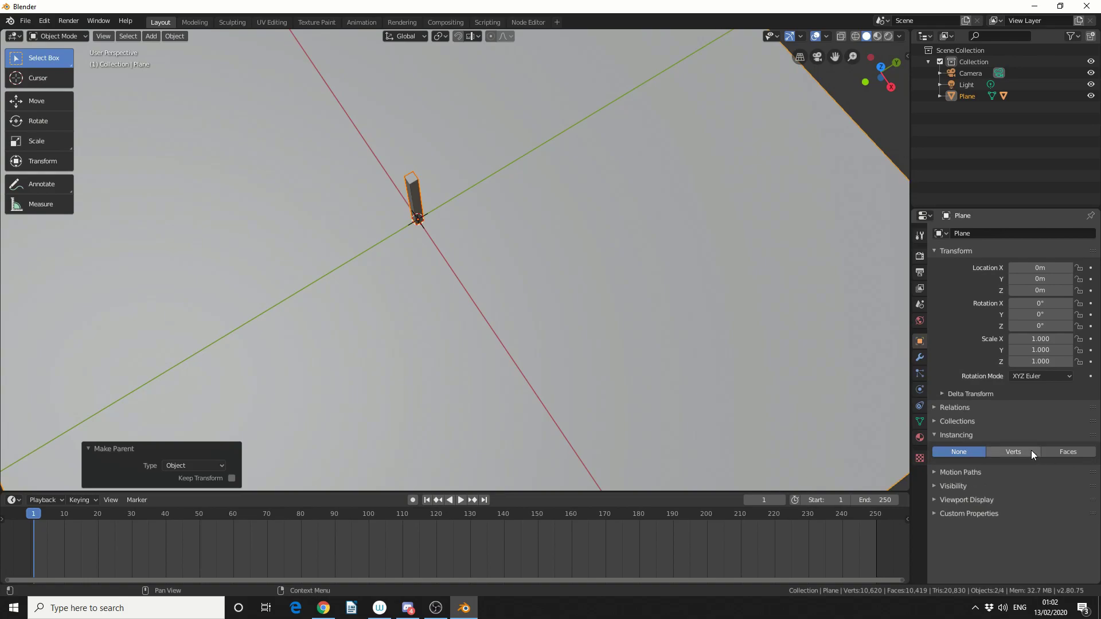
left_click(1012, 452)
scroll(607, 270, "down", 5)
middle_click_drag(608, 270, 764, 393)
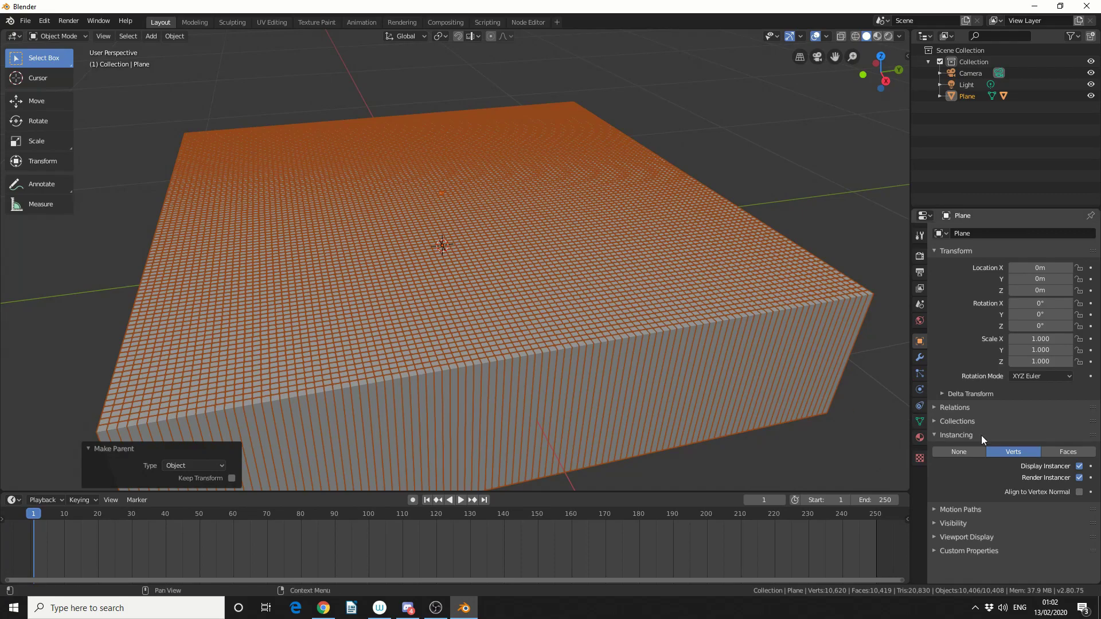
Hide the original matchstick under the Plane in the Outliner
left_click(938, 96)
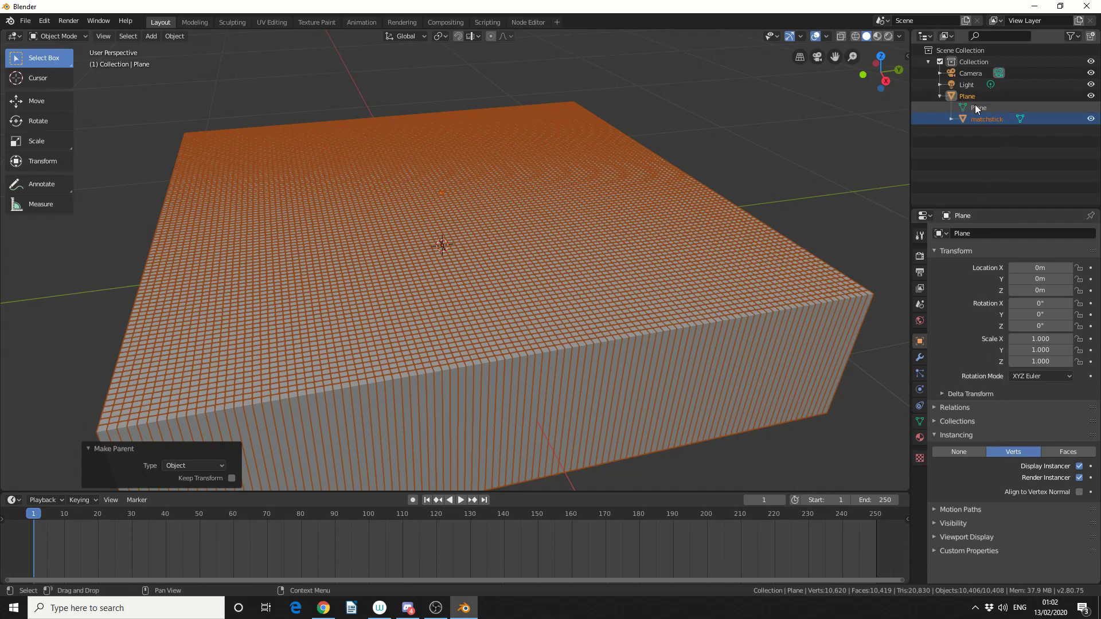
scroll(469, 192, "up", 5)
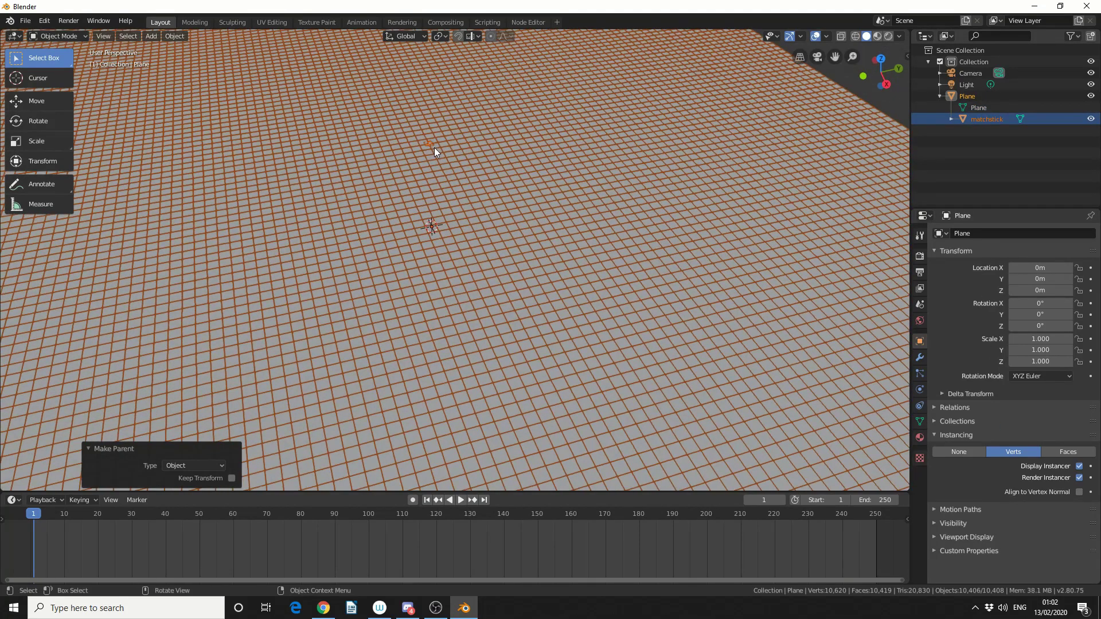
left_click(1090, 119)
scroll(630, 224, "down", 5)
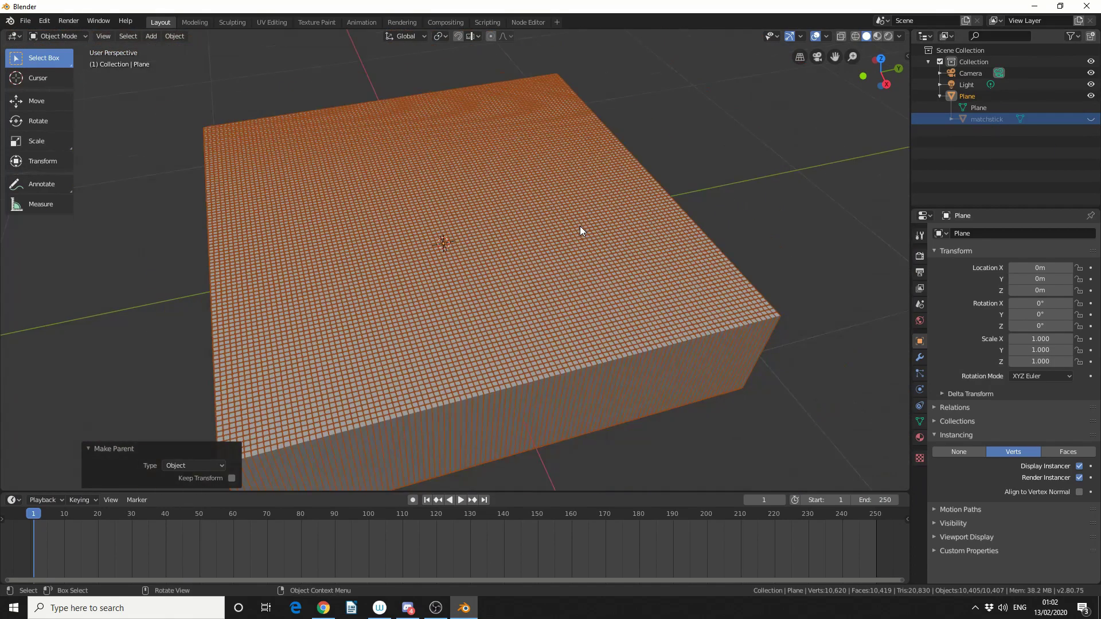
middle_click_drag(579, 226, 560, 221)
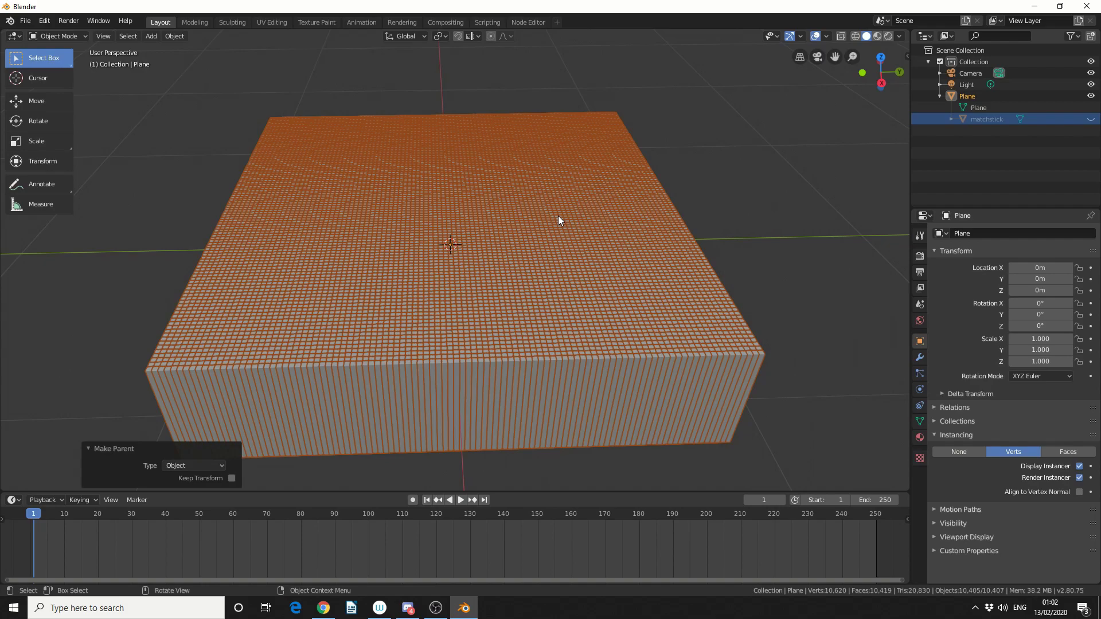
Add a Displace modifier to the Plane, then bring Photoshop's grayscale terrain image forward
left_click(919, 356)
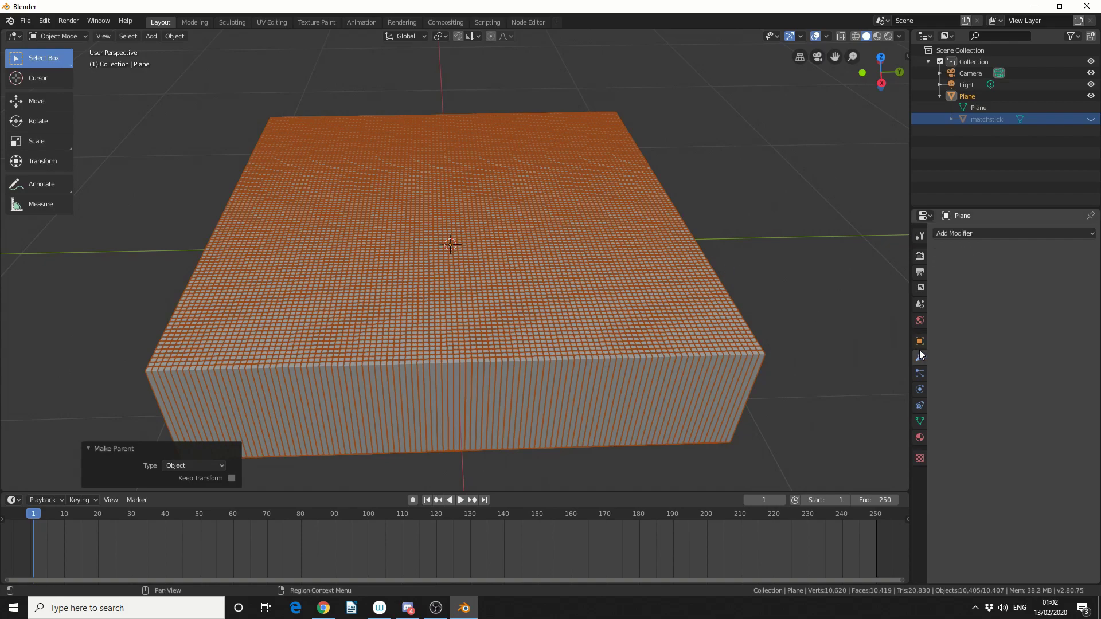
left_click(1003, 237)
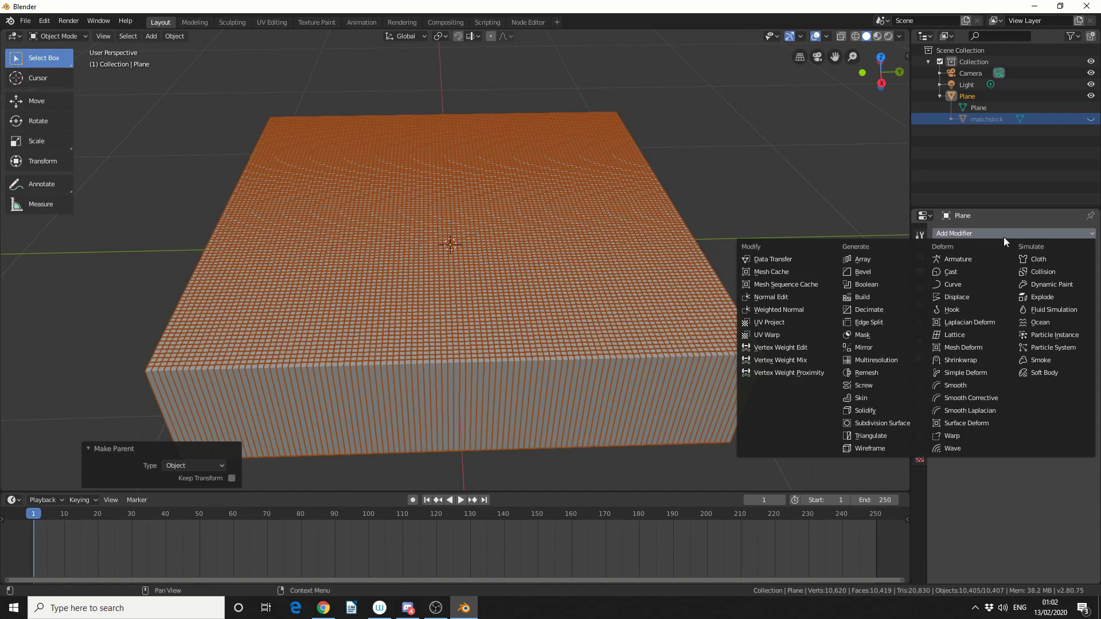
left_click(965, 293)
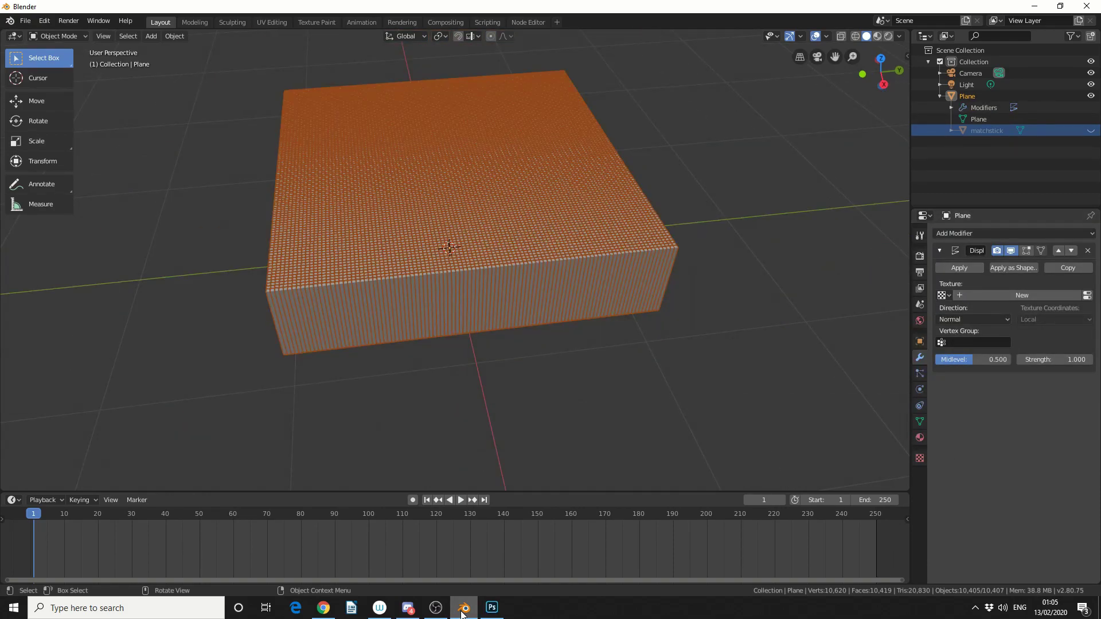
left_click(491, 607)
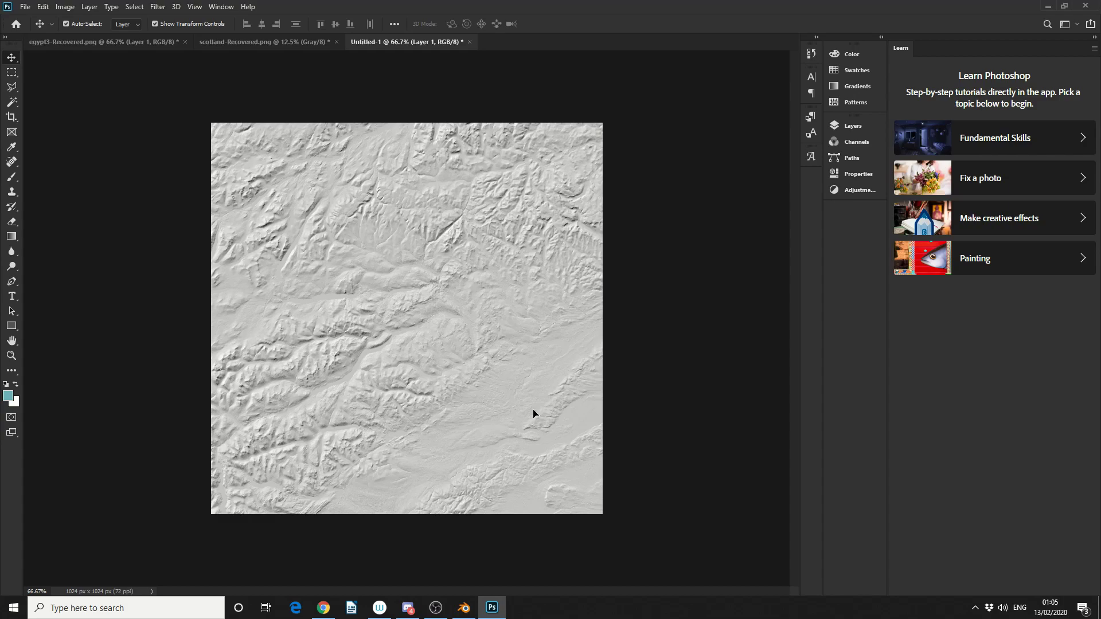
Show the scotland-Recovered.png relief map document in Photoshop
left_click(277, 44)
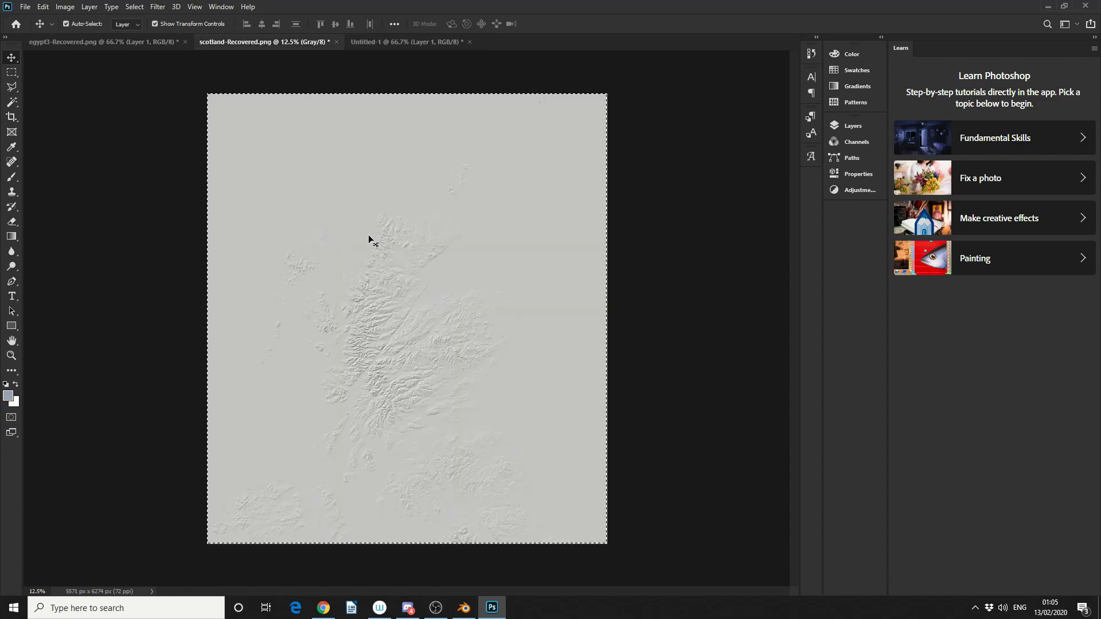
Give the Displace modifier a new image texture loaded from Desktop's blendermap.png
left_click(389, 40)
key("alt+Tab")
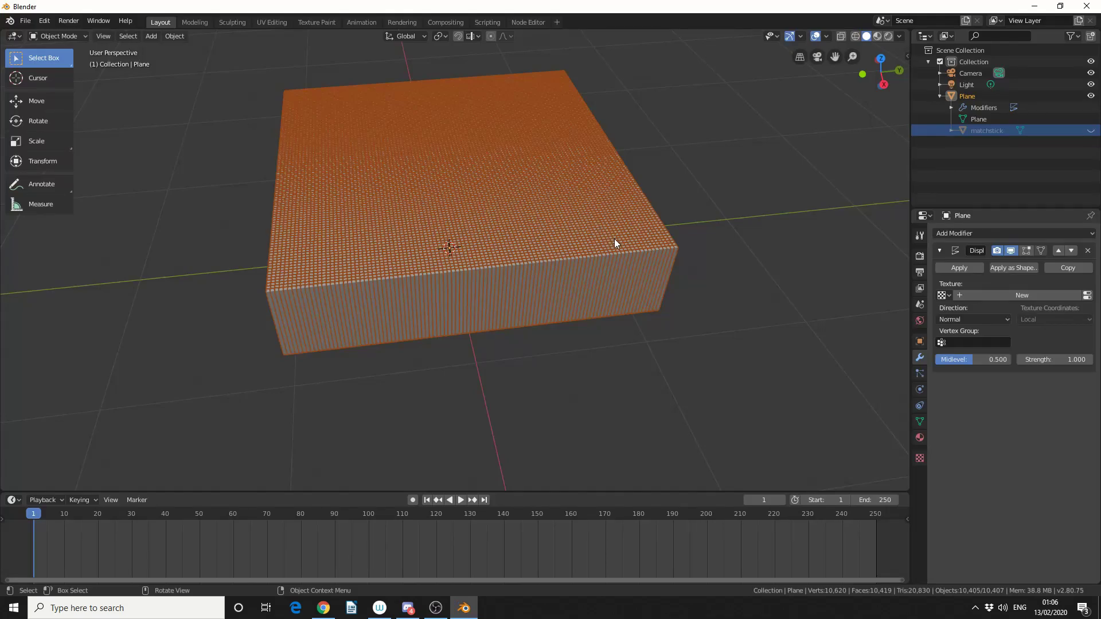
left_click(1037, 298)
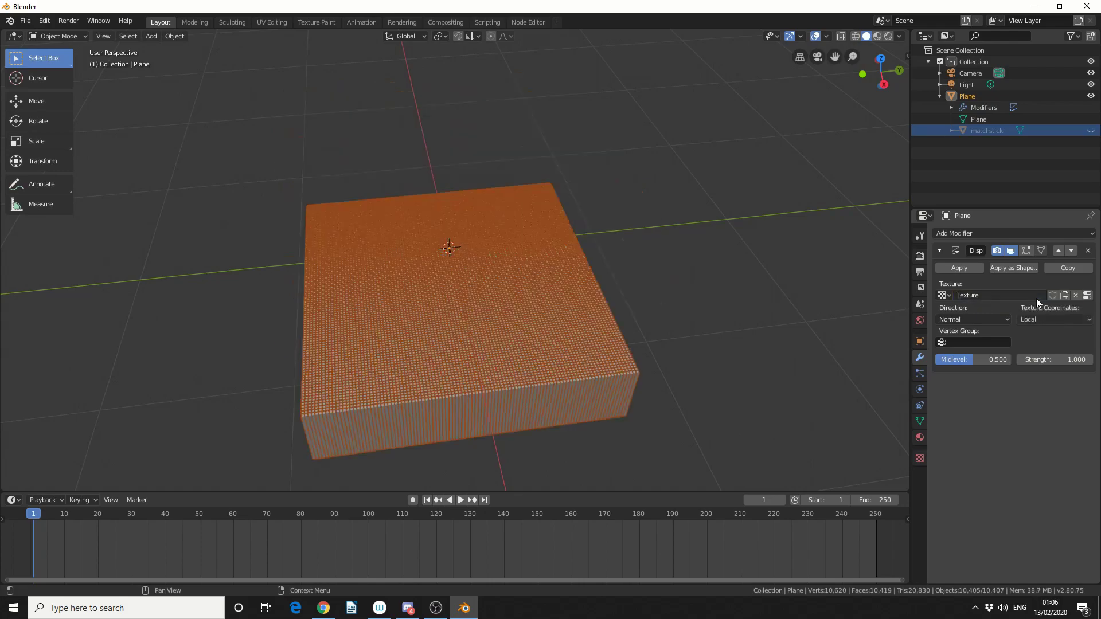
left_click(1087, 296)
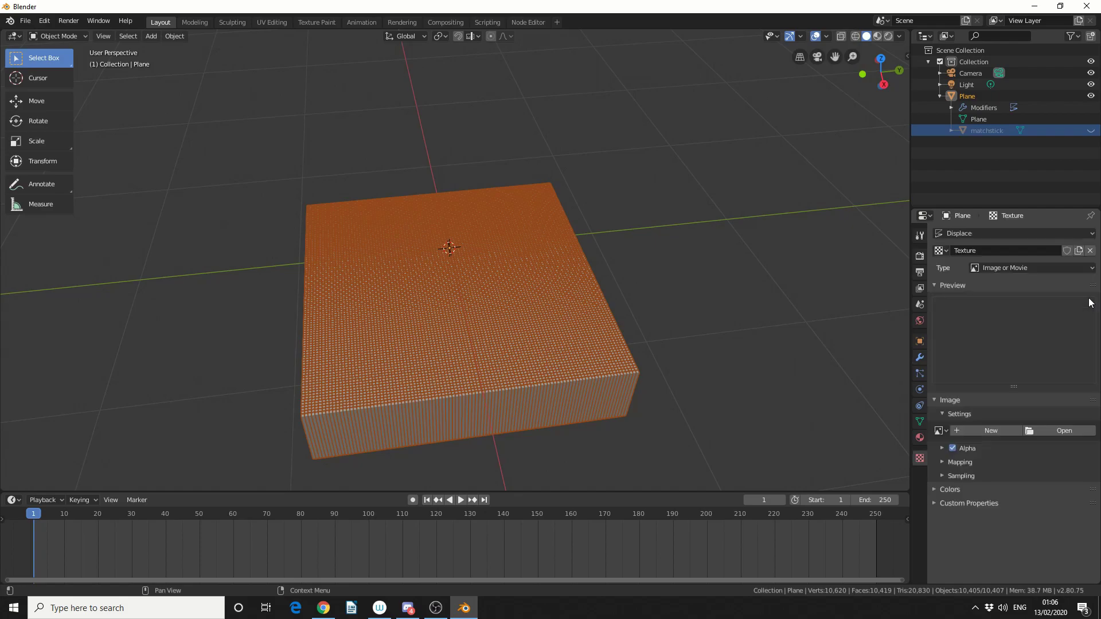
left_click(1061, 432)
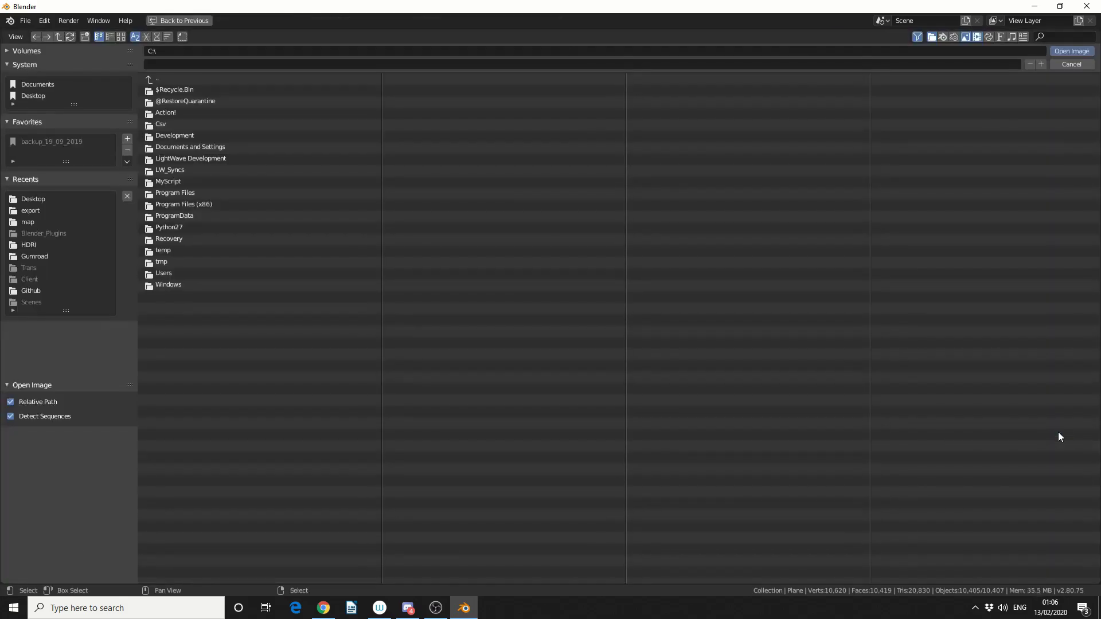
left_click(33, 97)
double_click(181, 190)
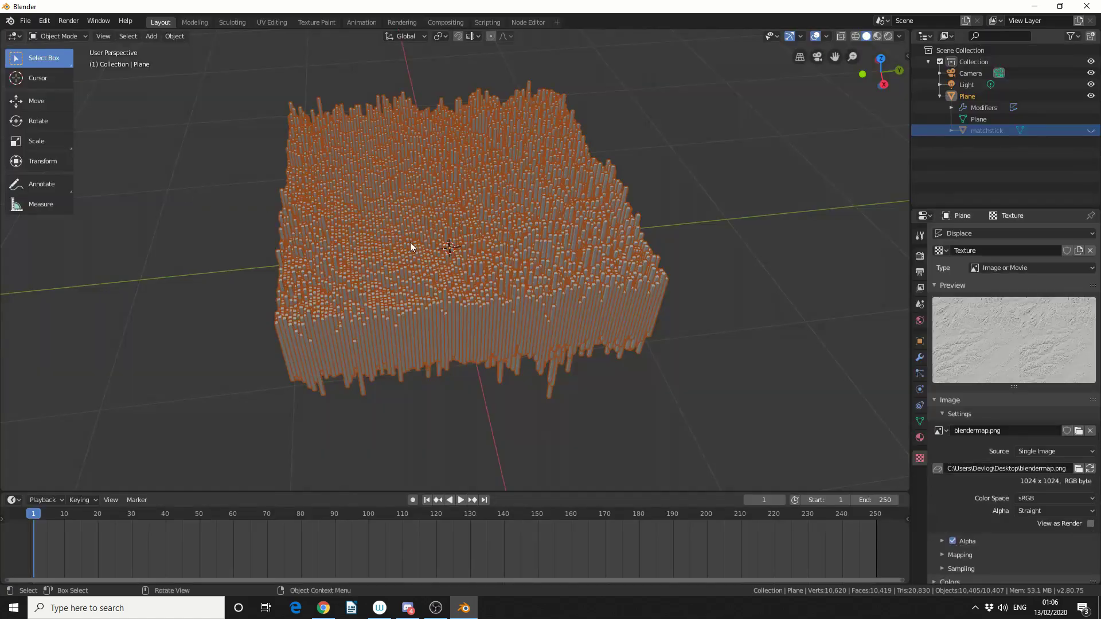
middle_click_drag(618, 292, 640, 321)
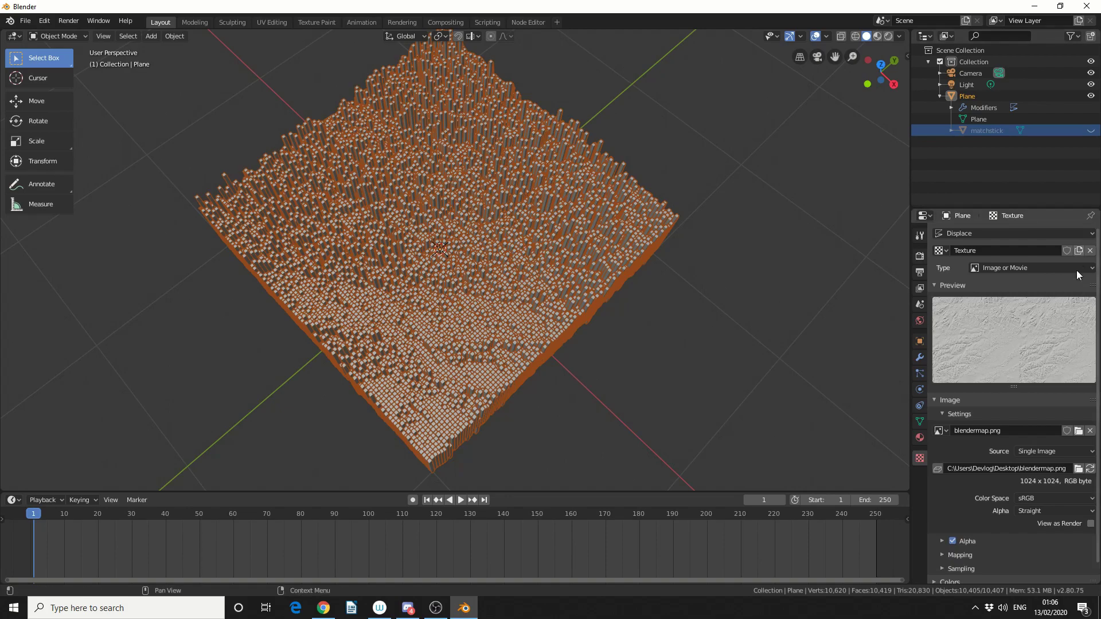
Adjust the Displace modifier Strength to -0.800 and inspect the tall columns up close
left_click(920, 357)
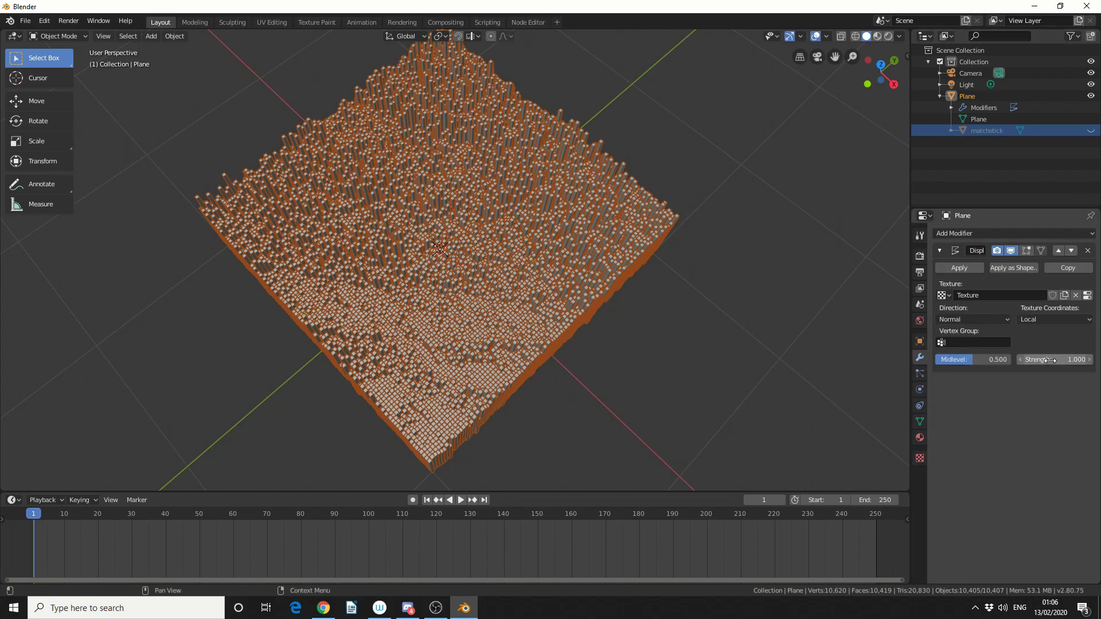
left_click_drag(1055, 360, 1000, 360)
middle_click_drag(810, 373, 803, 344)
mouse_move(1055, 360)
left_mouse_down()
mouse_move(1084, 359)
mouse_move(1041, 359)
left_mouse_up()
scroll(471, 327, "up", 6)
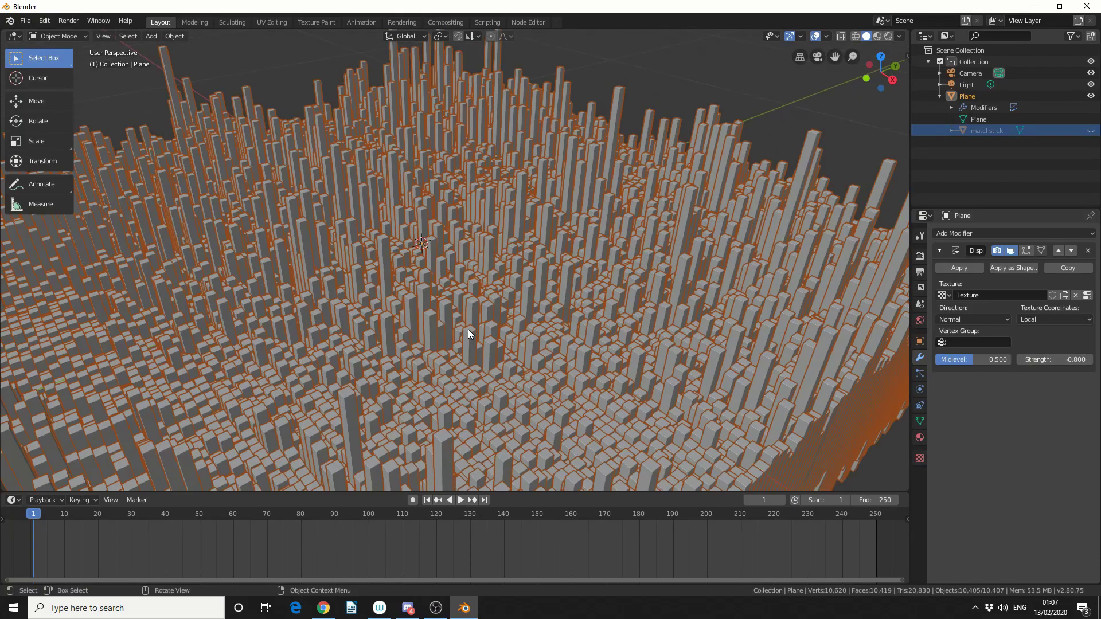
middle_click_drag(468, 329, 493, 344)
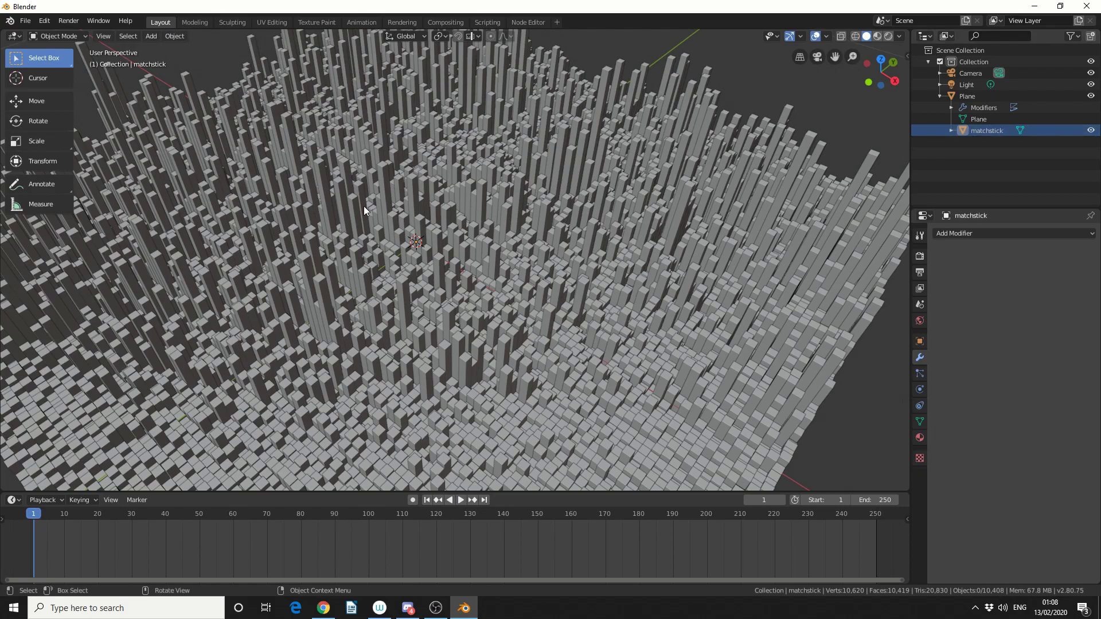
Select the matchstick, switch to the Node Editor workspace and create Material.001
left_click(1091, 95)
left_click(1091, 96)
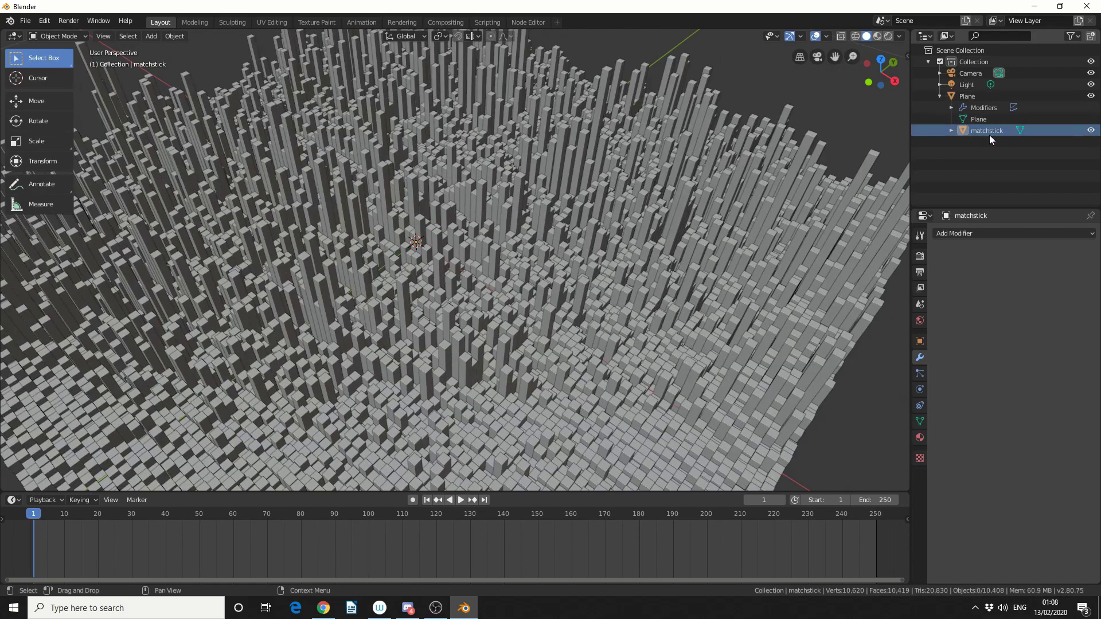
left_click(989, 131)
left_click(523, 23)
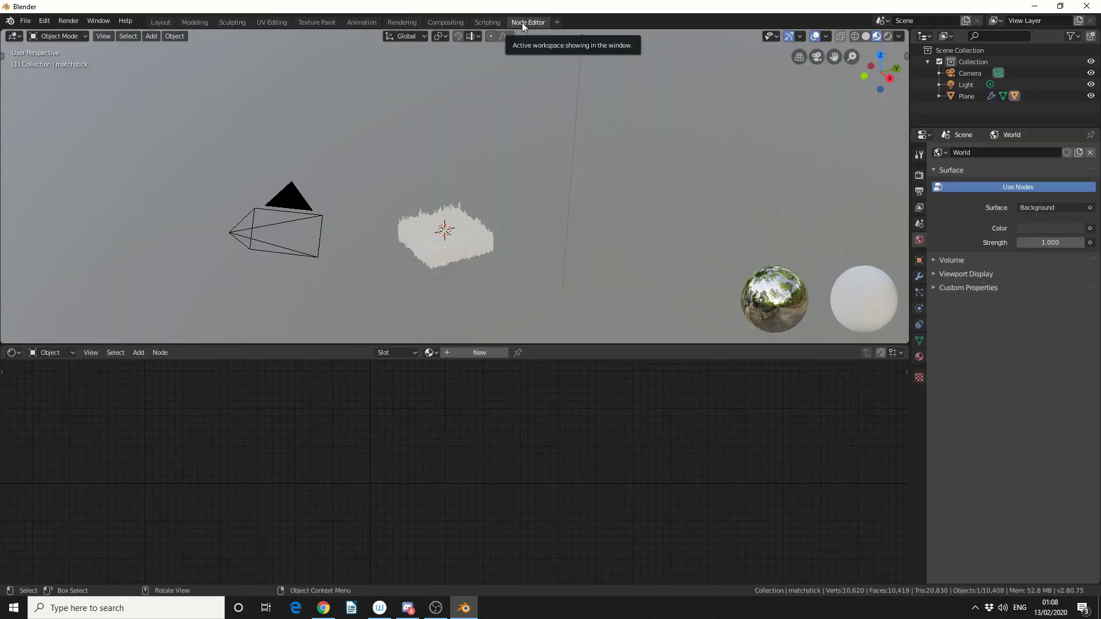
left_click(493, 353)
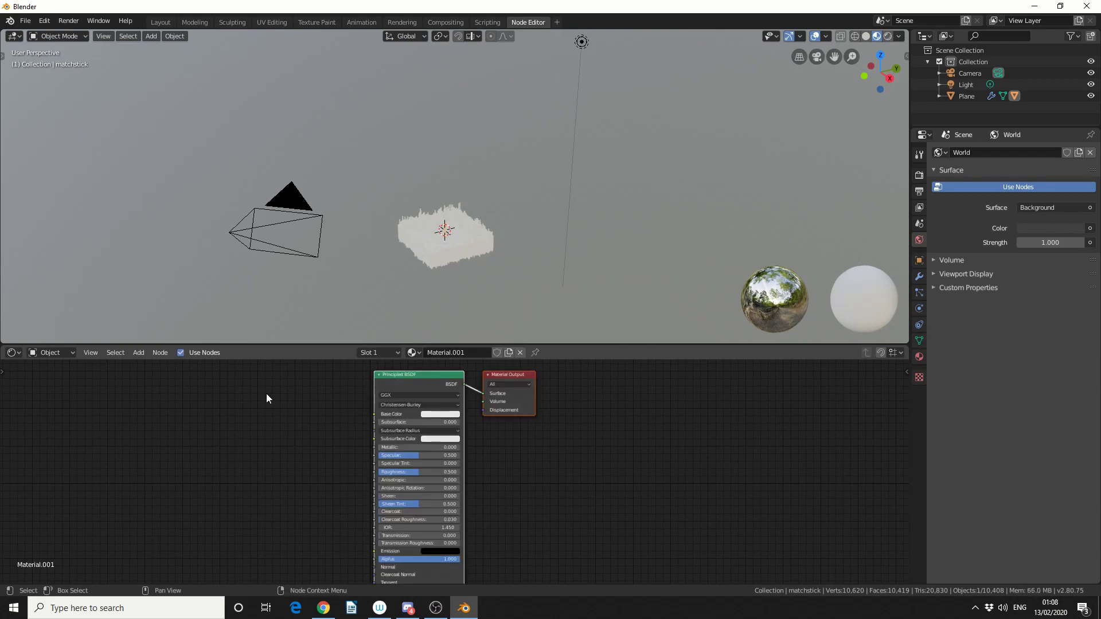
Add an Object Info node to the left of the shader
left_click(138, 353)
left_click(140, 365)
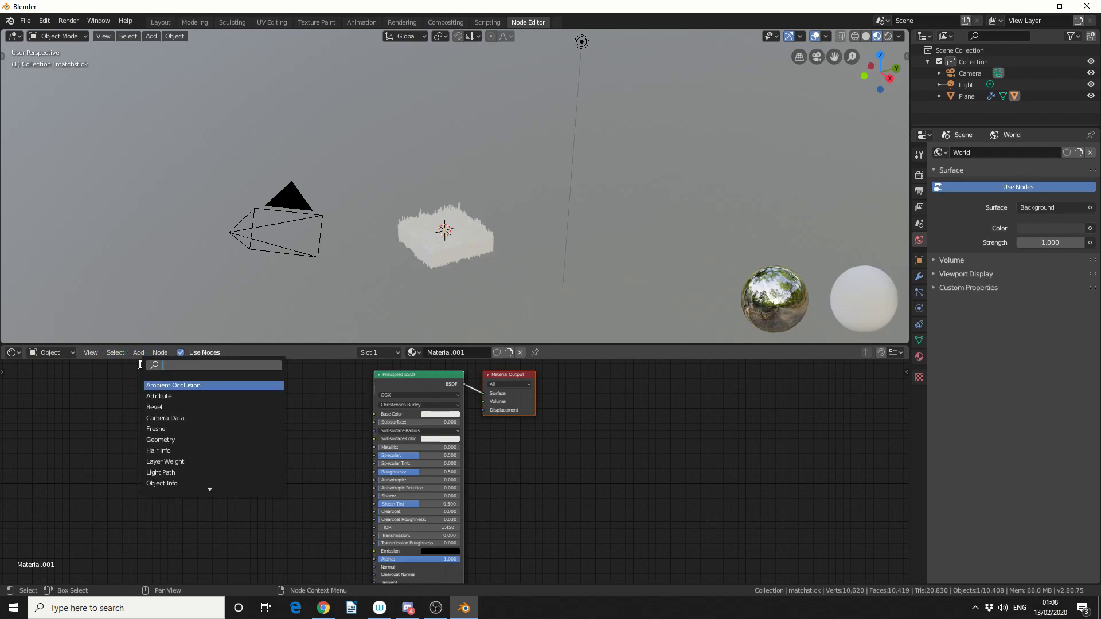
type("obj")
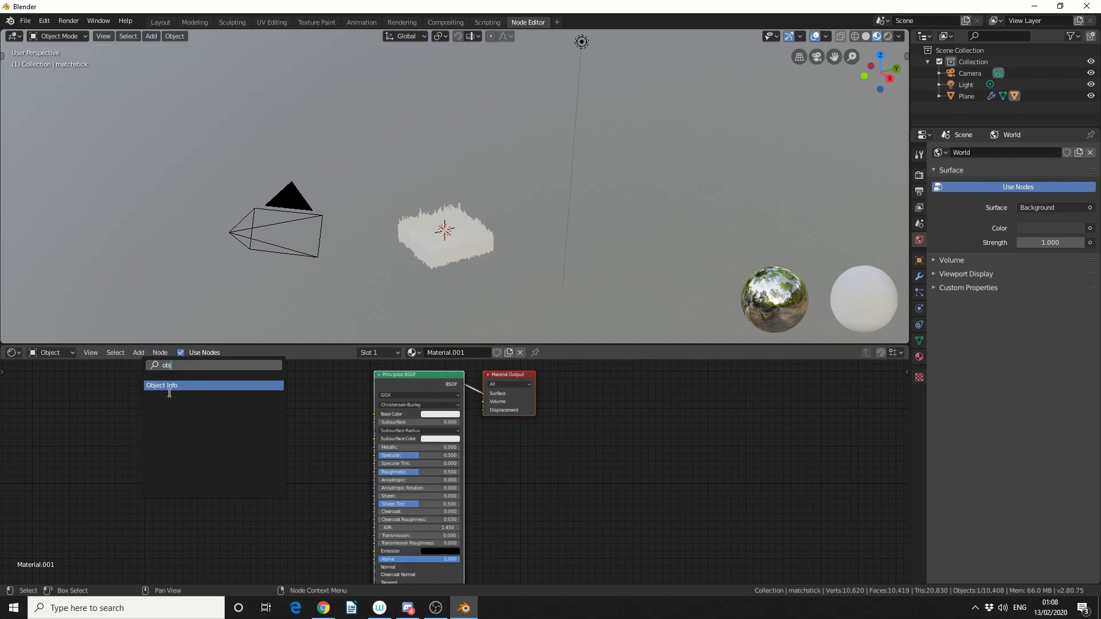
left_click(169, 386)
left_click(82, 473)
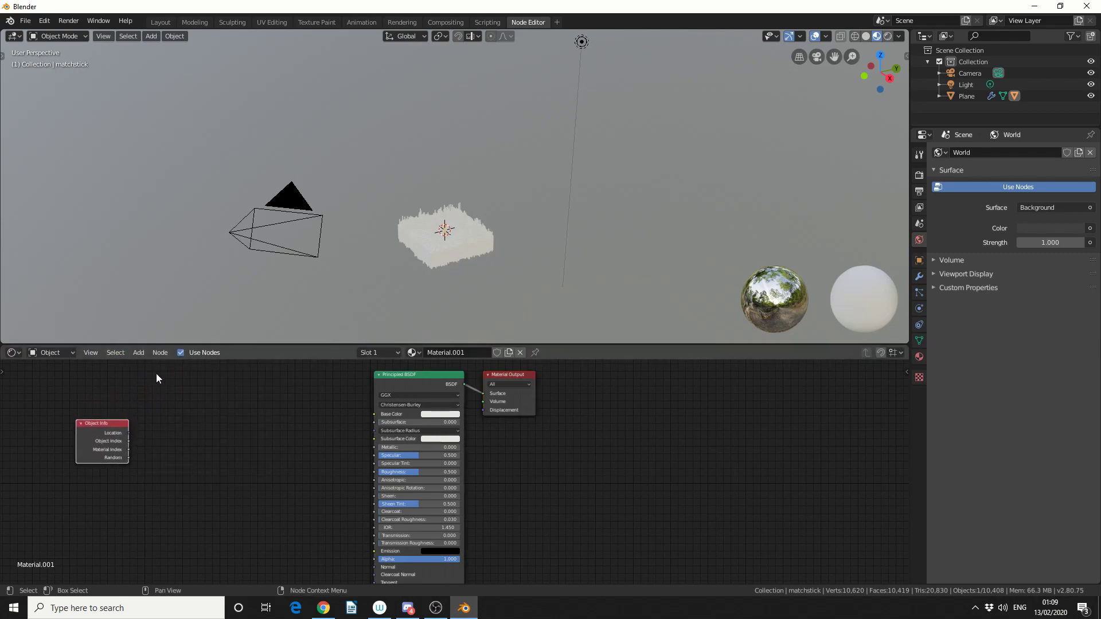
Add a Mapping node and feed Object Info Location into its Vector input
left_click(139, 353)
left_click(154, 367)
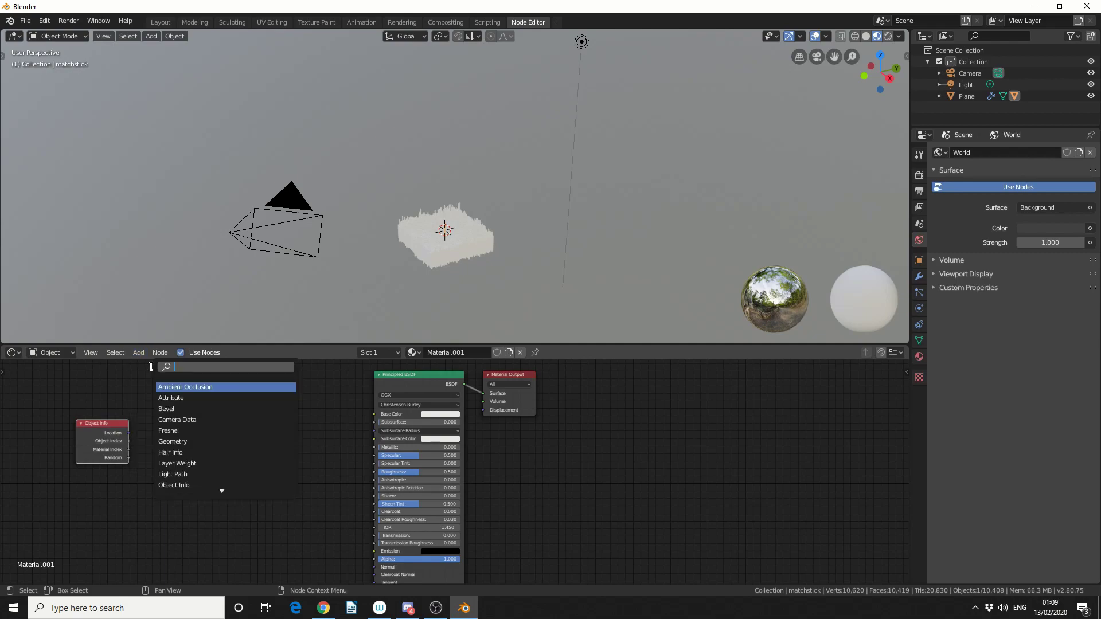
type("mapping")
key("Return")
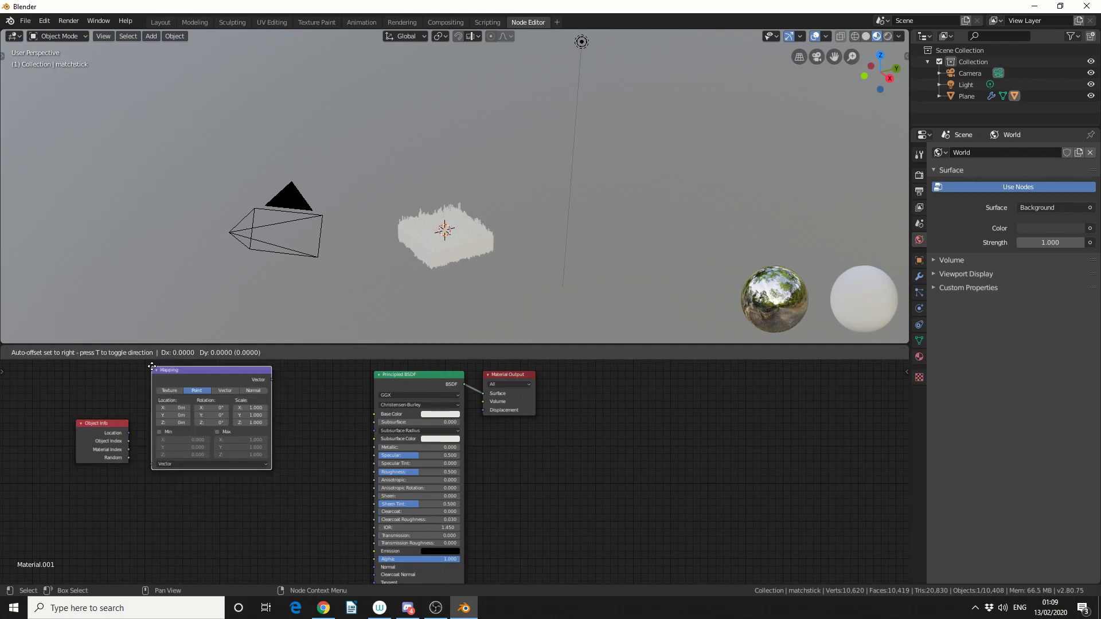
left_click(185, 423)
left_click_drag(128, 434, 172, 498)
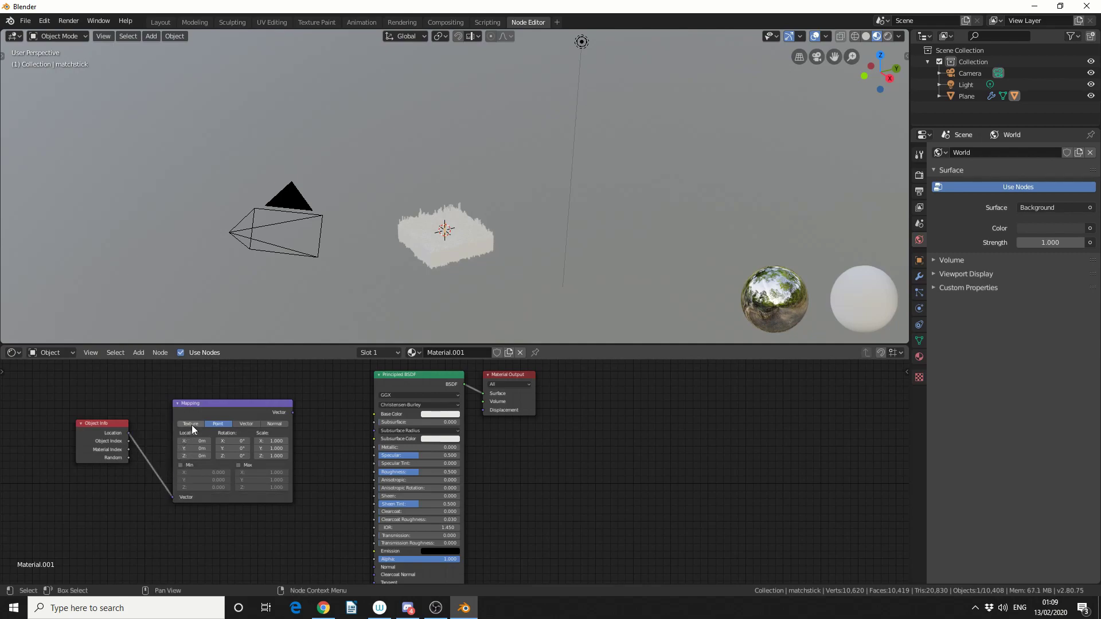
Add an Image Texture node beside Mapping and shift the shader and output nodes right
left_click(138, 352)
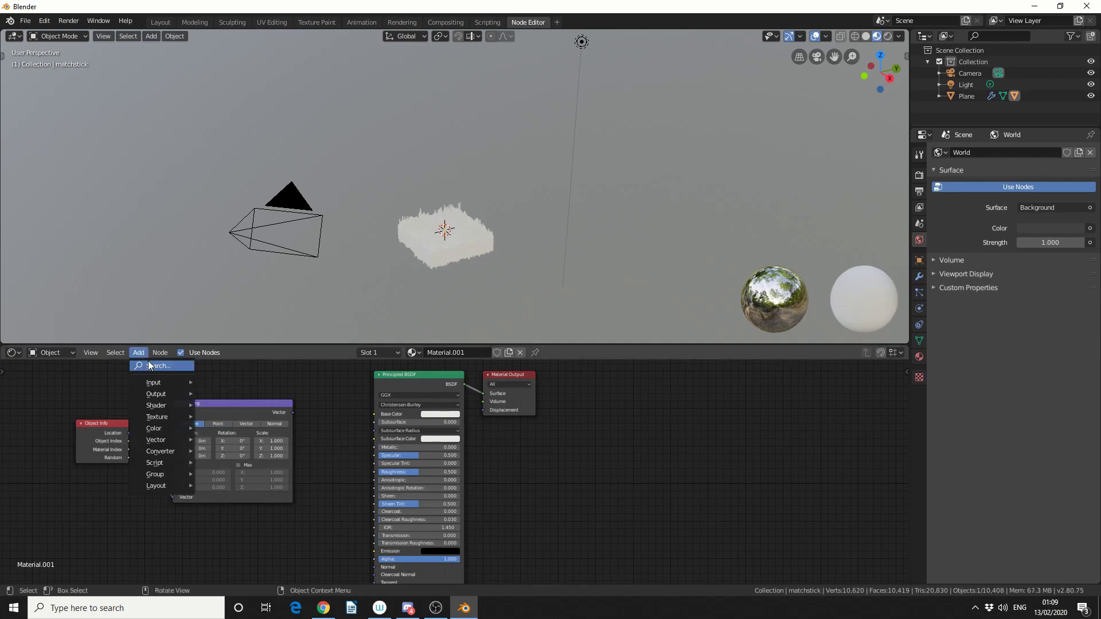
left_click(149, 365)
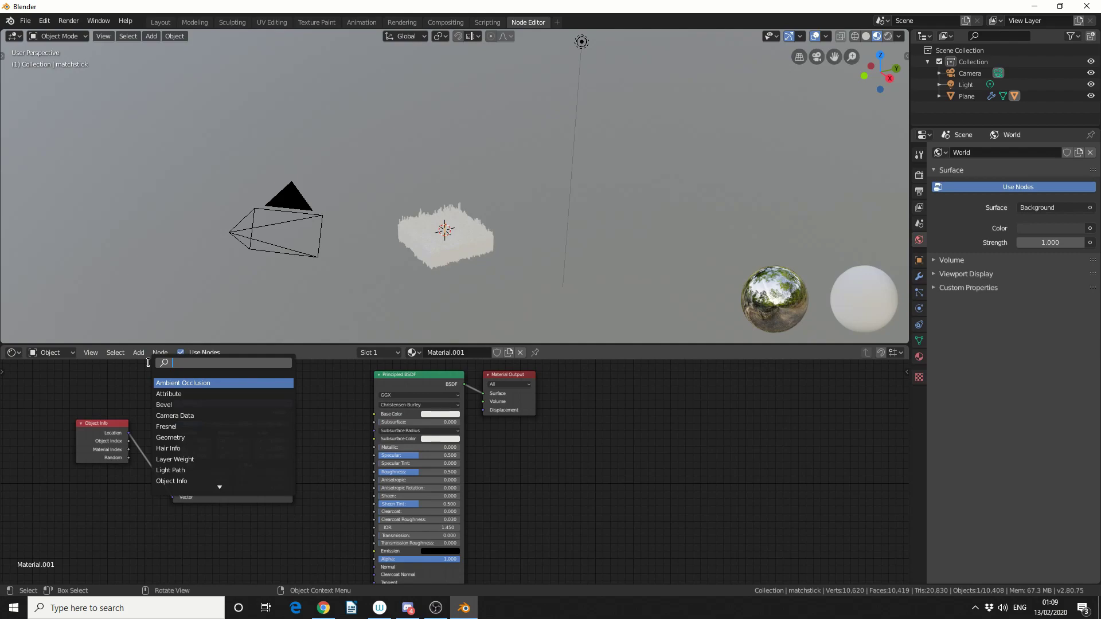
type("image")
key("Return")
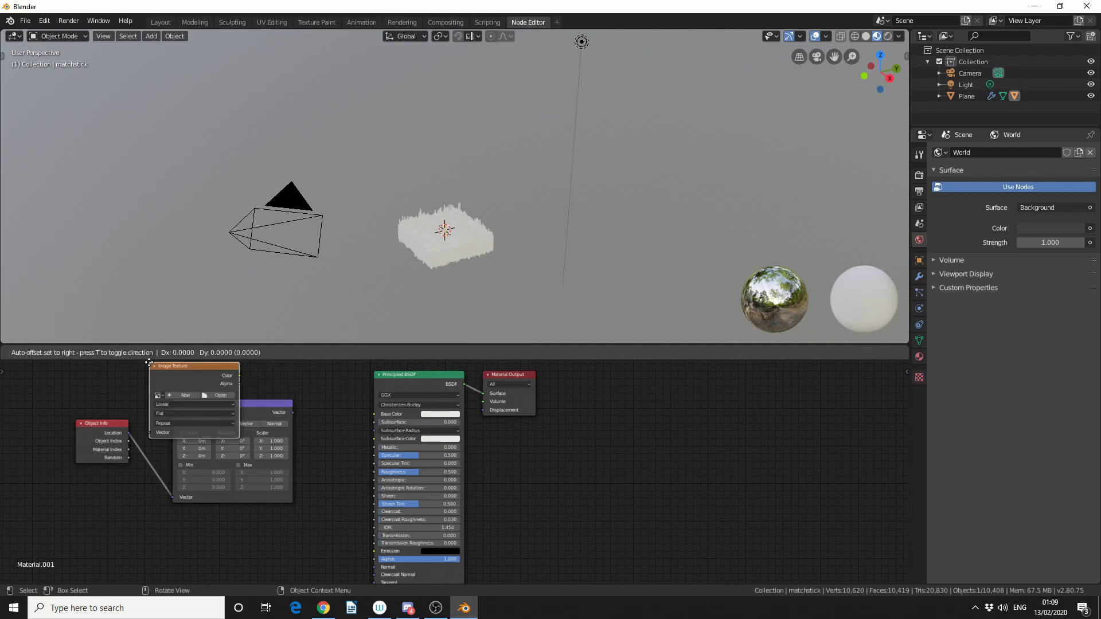
left_click(290, 432)
left_click_drag(582, 499, 484, 401)
left_click_drag(401, 391, 572, 393)
left_click_drag(336, 434, 409, 419)
Drive the Image Texture from Mapping, load Thinking-of-getting-a-cat.png, and wire Color to Base Color
key("ctrl+space")
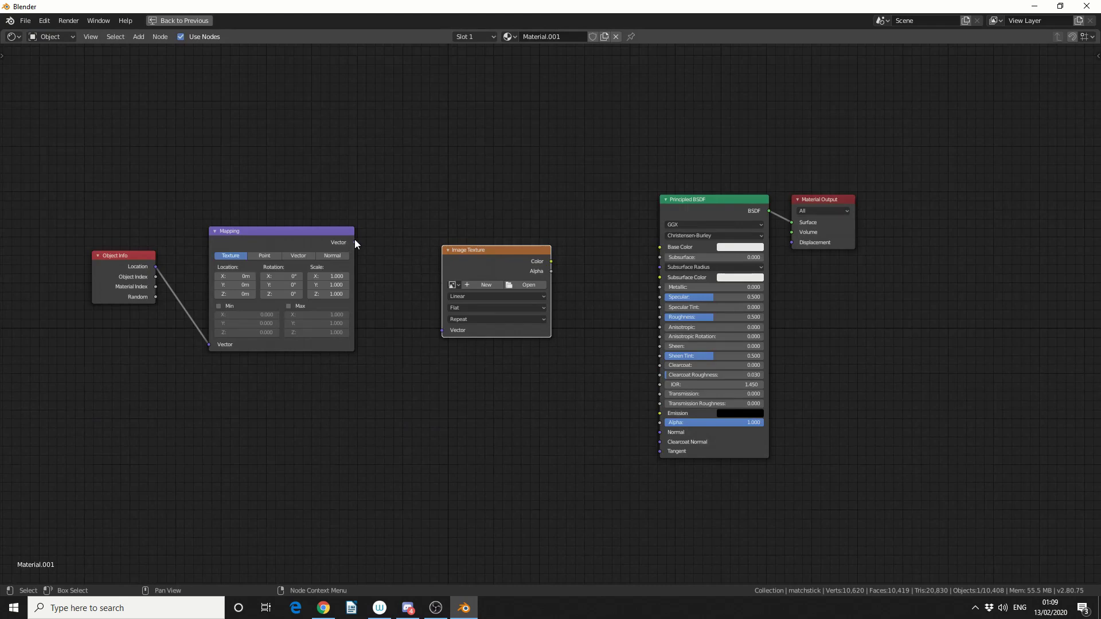
left_click_drag(355, 243, 449, 330)
left_click(531, 285)
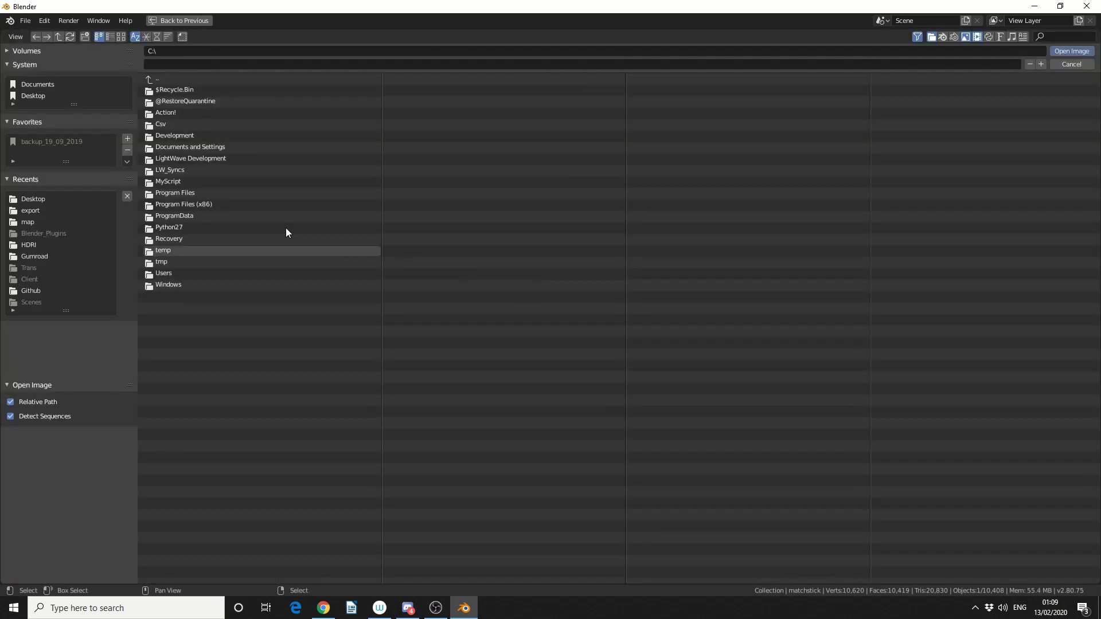
left_click(38, 96)
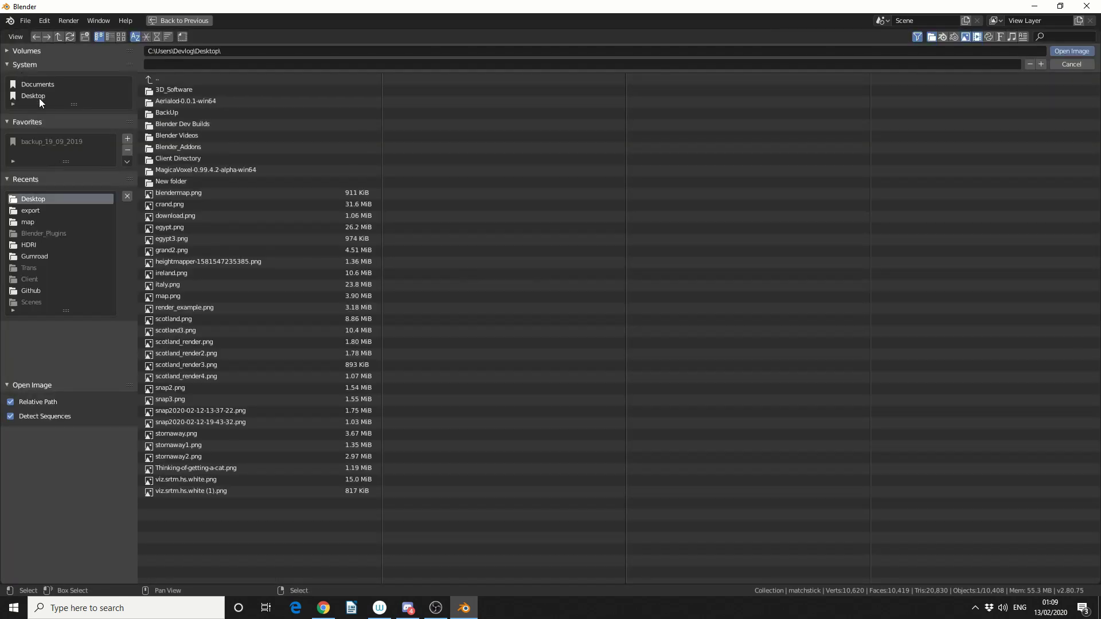
double_click(221, 470)
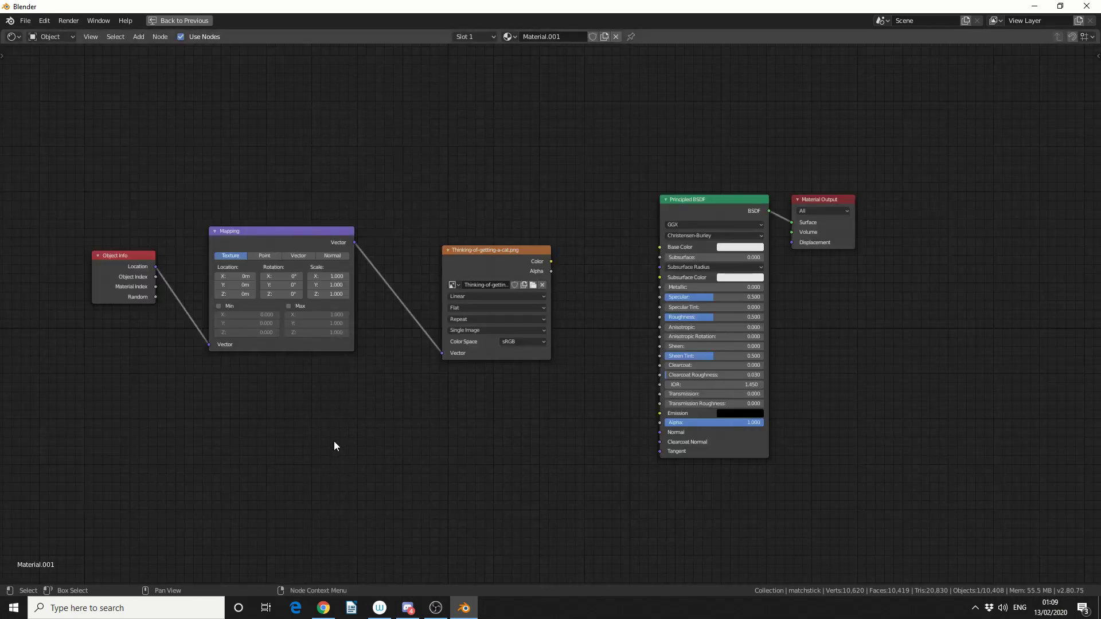
left_click_drag(549, 261, 662, 247)
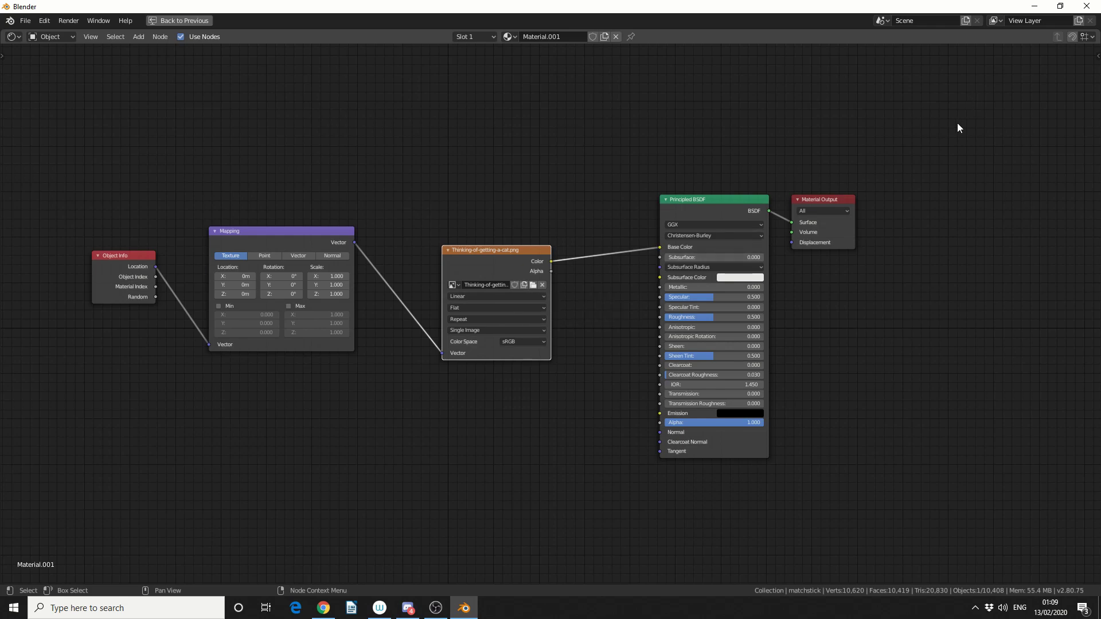
Restore the 3D view layout and set the Mapping Scale to 2
key("ctrl+space")
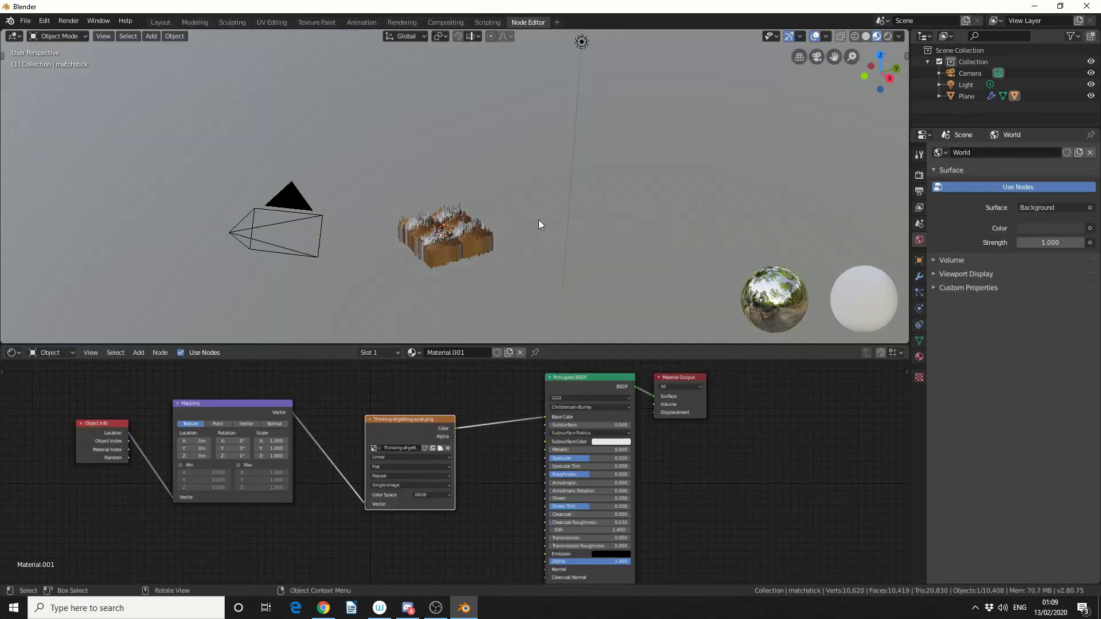
middle_click_drag(538, 219, 573, 245)
scroll(593, 205, "up", 6)
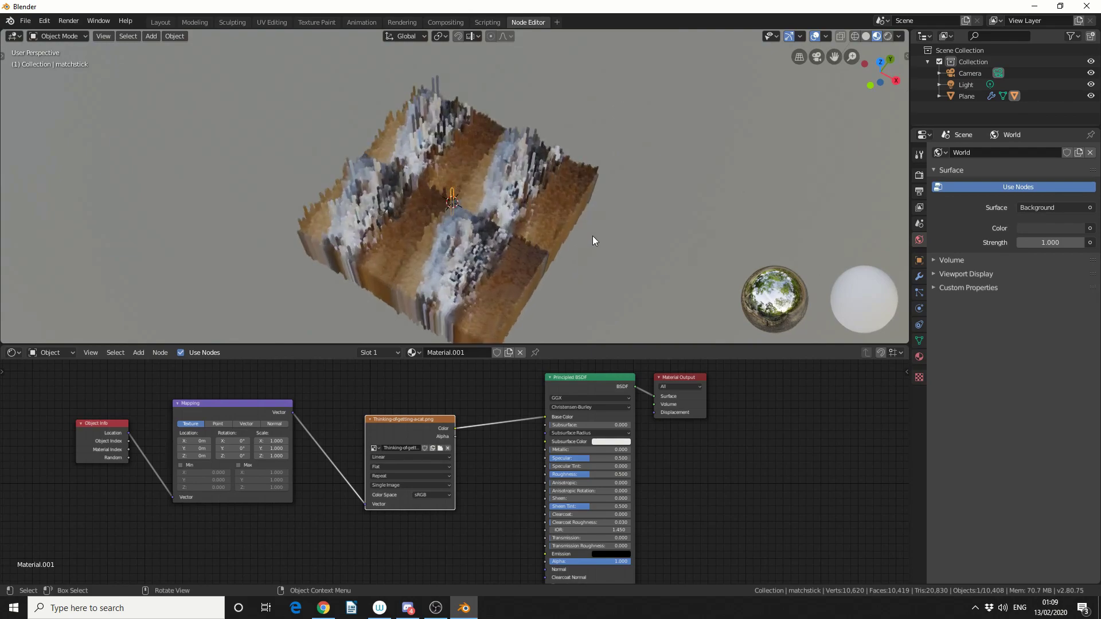
double_click(270, 441)
type("1.0")
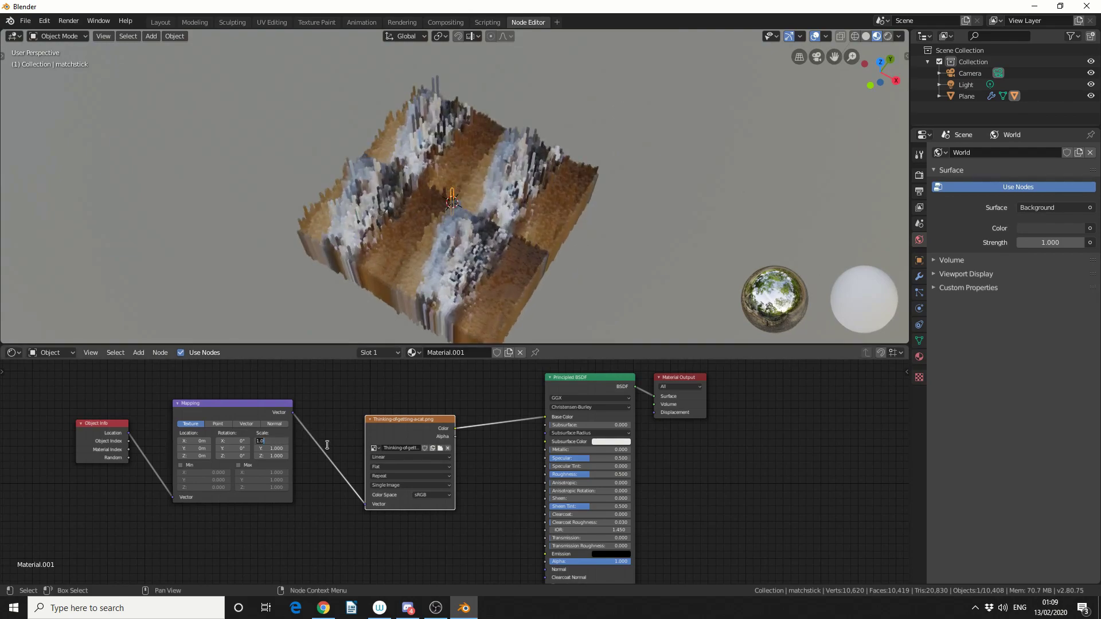
key("BackSpace")
key("BackSpace")
key("BackSpace")
type("2")
key("Return")
Offset the Mapping Location X and Y to -5 m
double_click(198, 440)
type("-0.9")
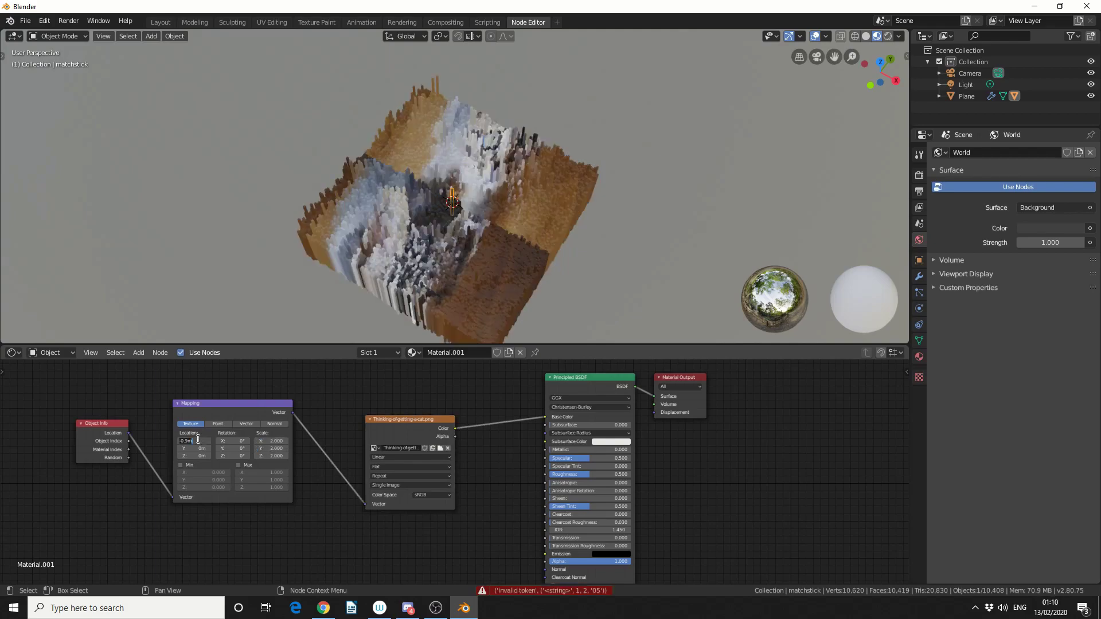
type("5")
key("Return")
double_click(198, 450)
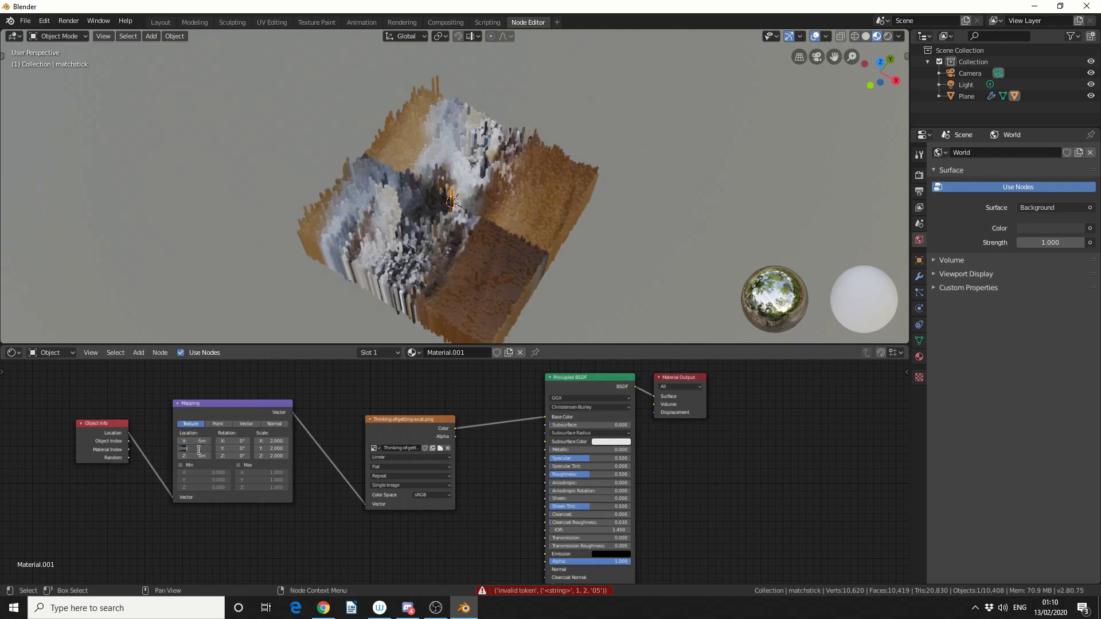
type("-5")
key("Return")
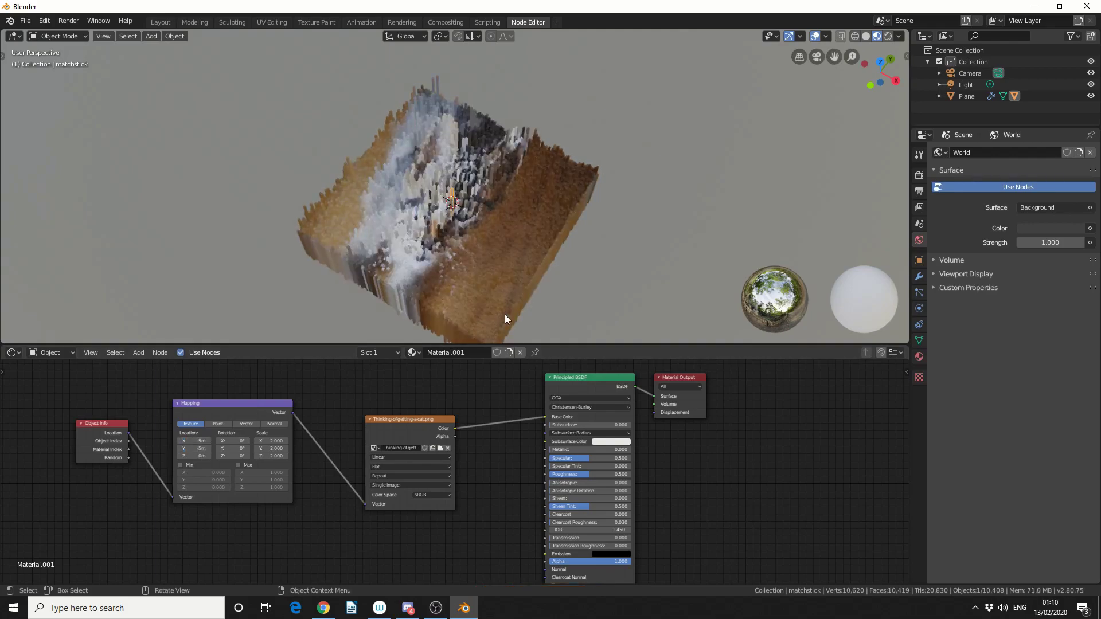
scroll(575, 278, "up", 5)
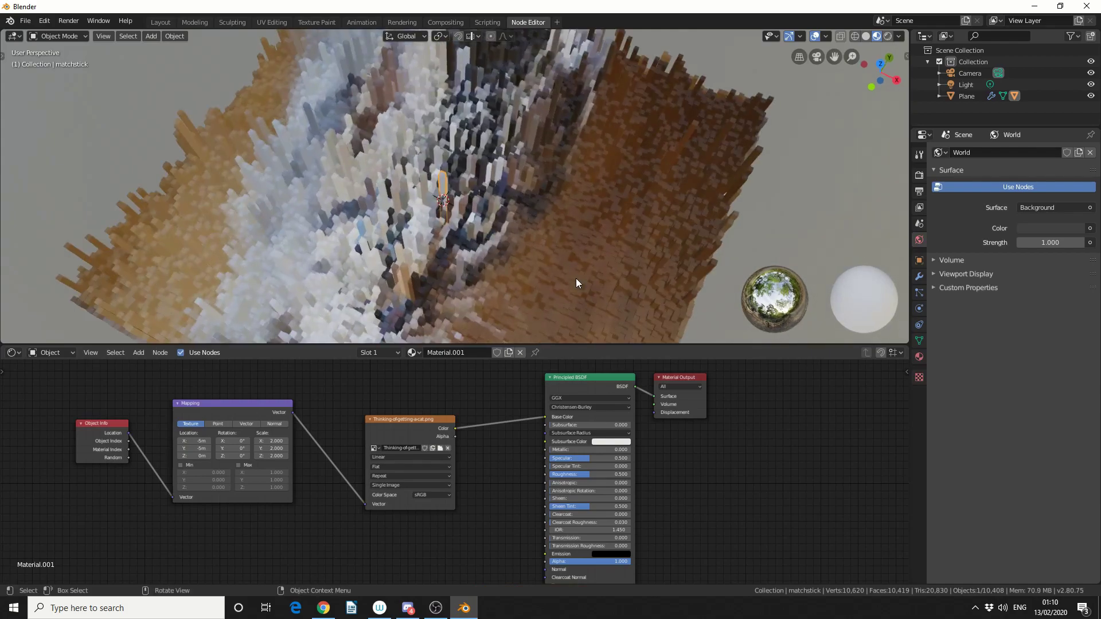
scroll(576, 278, "down", 2)
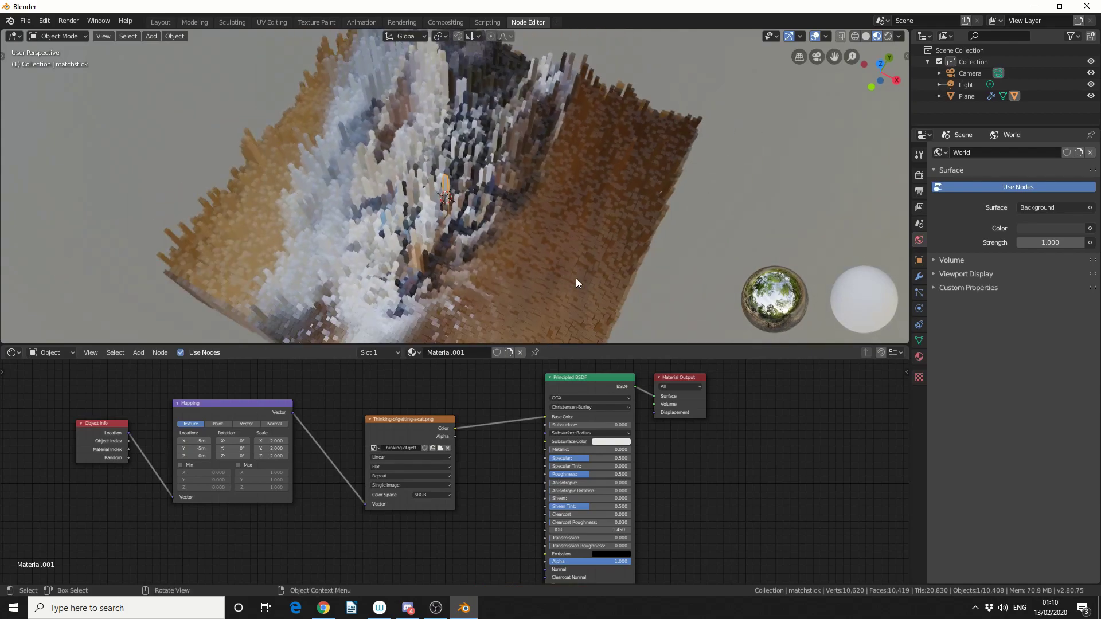
Switch the viewport to Rendered shading and hide the original matchstick object
left_click(887, 38)
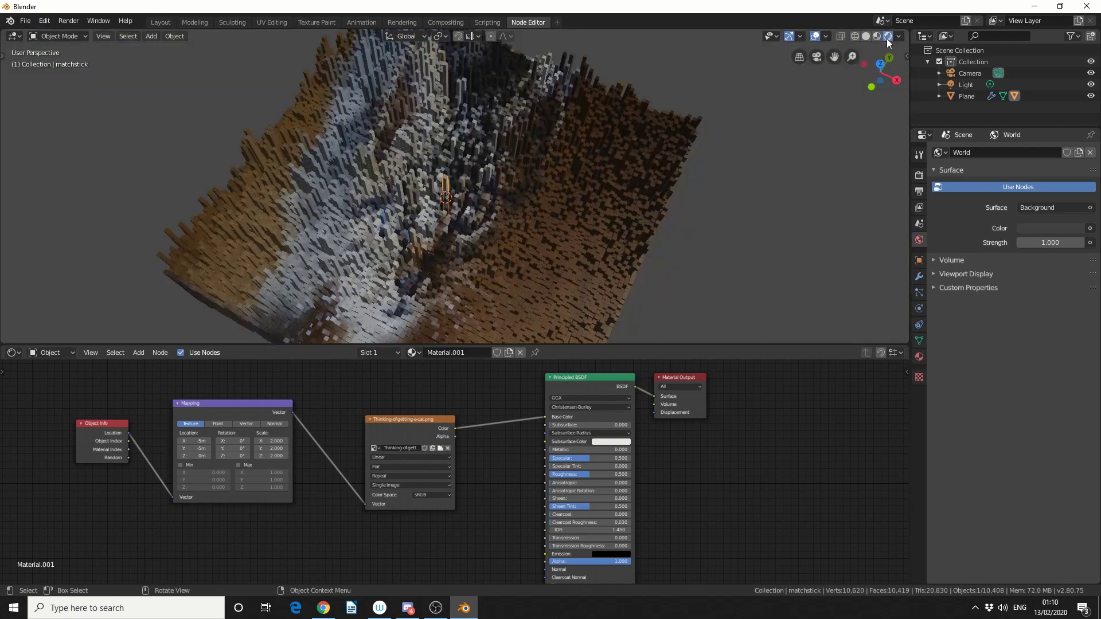
middle_click_drag(556, 219, 528, 243)
scroll(528, 244, "up", 4)
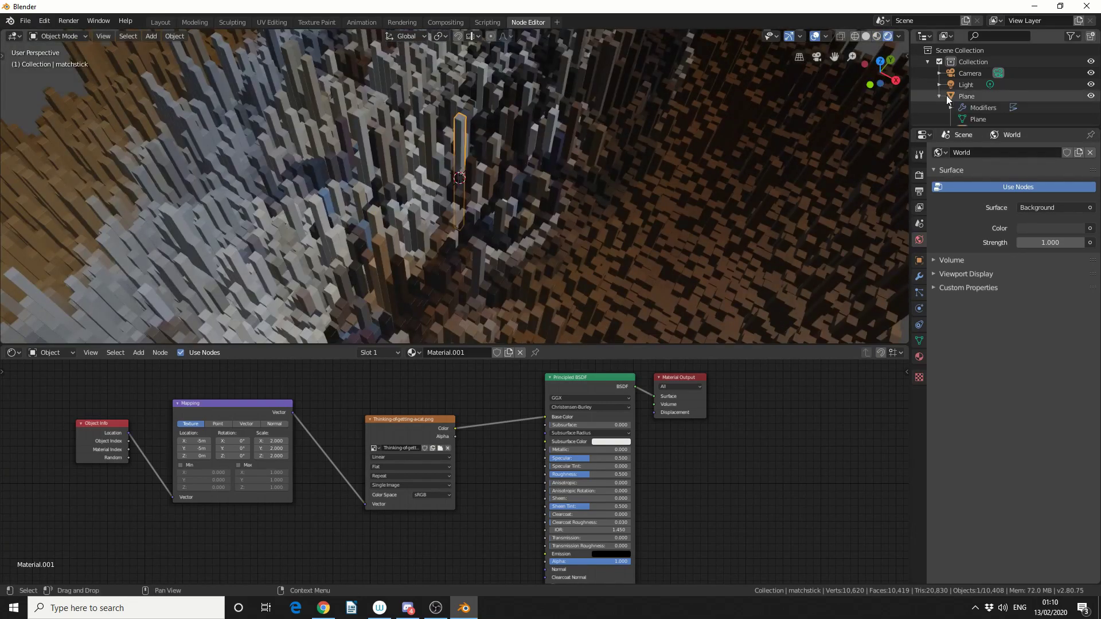
scroll(1078, 109, "down", 1)
left_click(1090, 117)
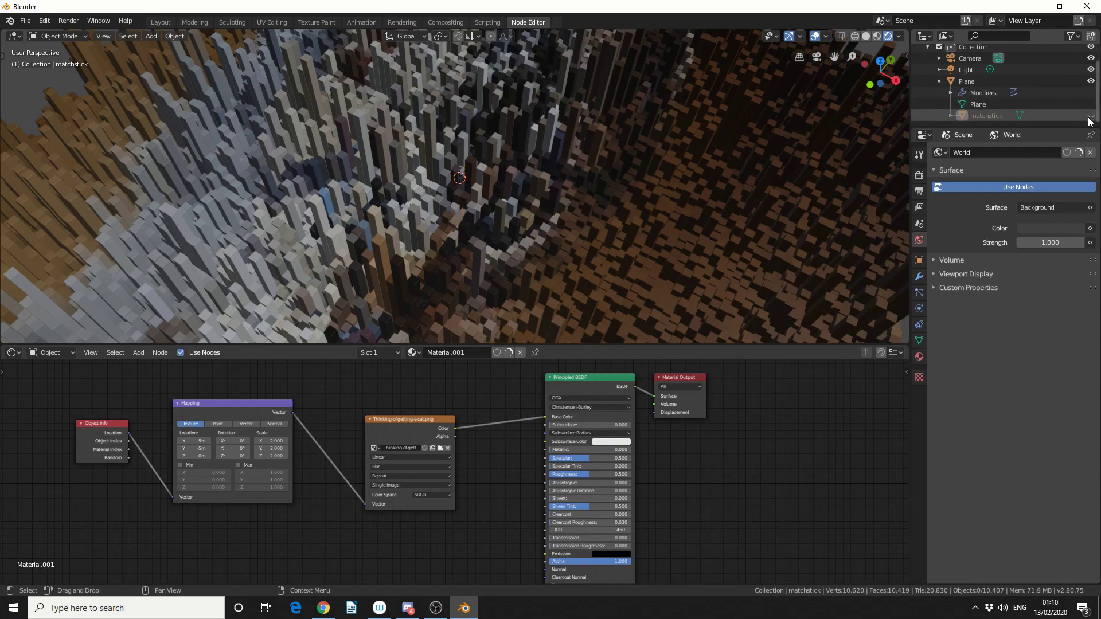